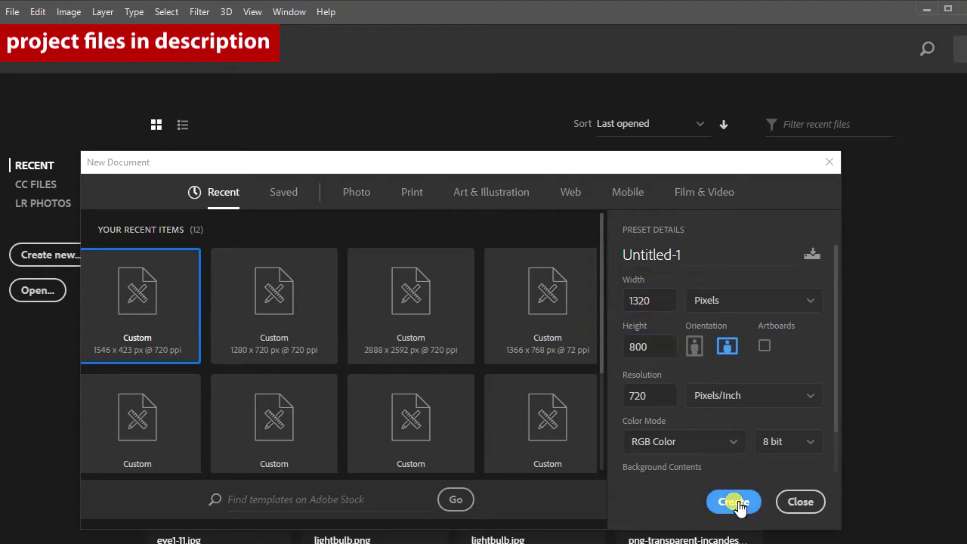
Create the 1320 × 800 px document at 720 ppi and draw a closed, upright leaf-shaped Pen path in the upper middle of the canvas
{"action": "left_click", "coordinate": [800, 502]}
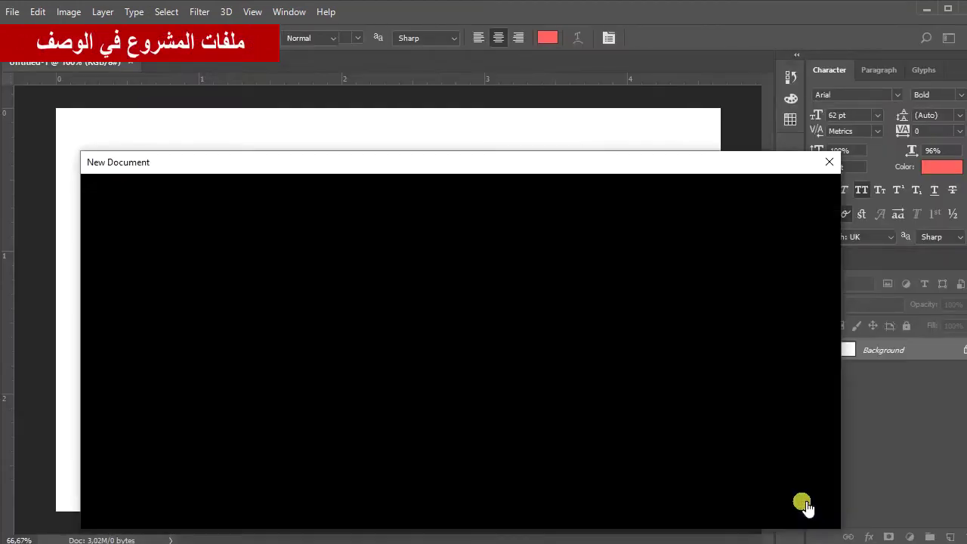
{"action": "key", "text": "u"}
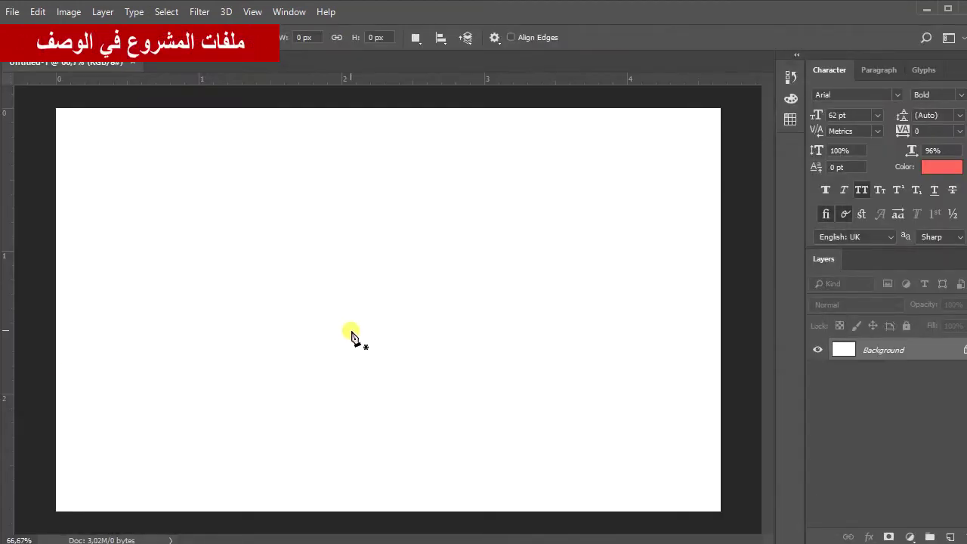
{"action": "left_click", "coordinate": [404, 323]}
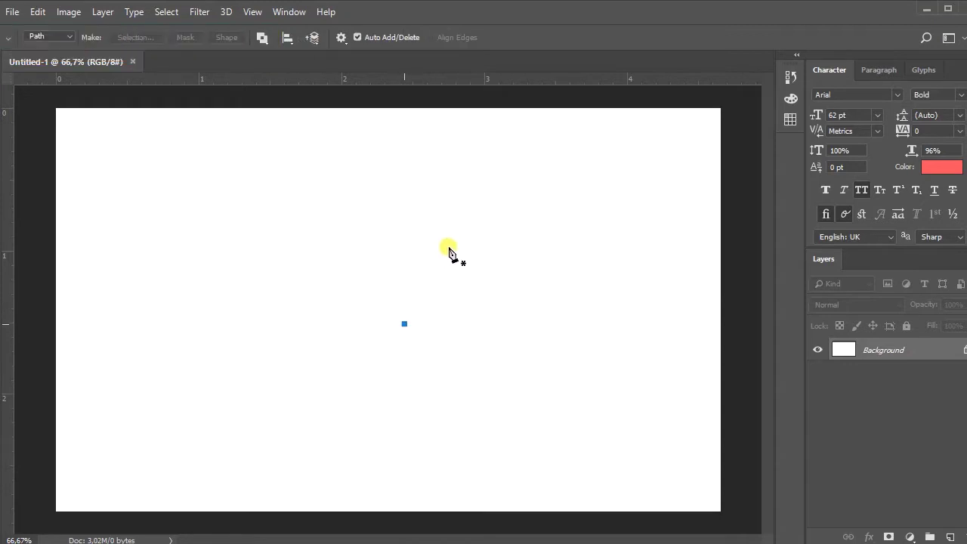
{"action": "mouse_move", "coordinate": [445, 223]}
{"action": "left_mouse_down"}
{"action": "mouse_move", "coordinate": [423, 162]}
{"action": "mouse_move", "coordinate": [450, 196]}
{"action": "mouse_move", "coordinate": [441, 206]}
{"action": "left_mouse_up"}
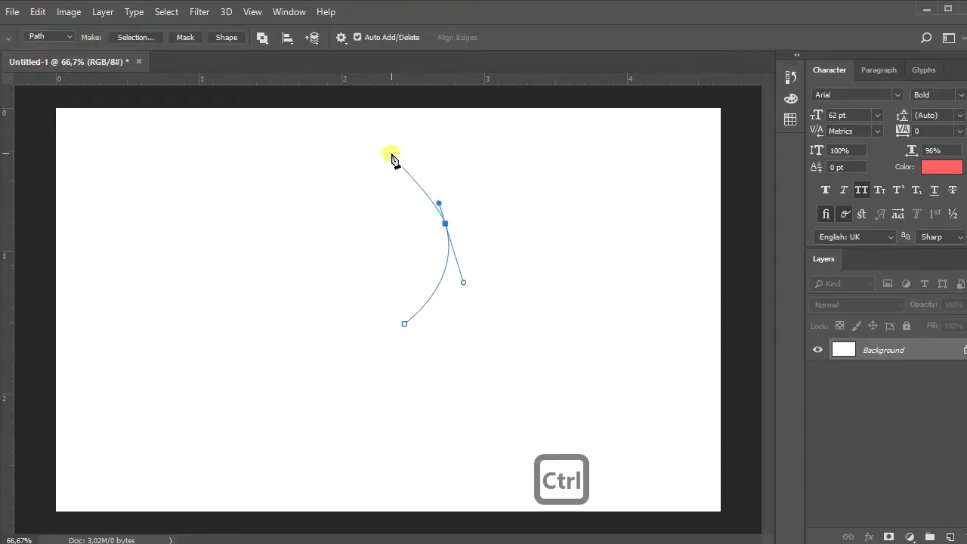
{"action": "left_click_drag", "start_coordinate": [408, 138], "coordinate": [378, 251]}
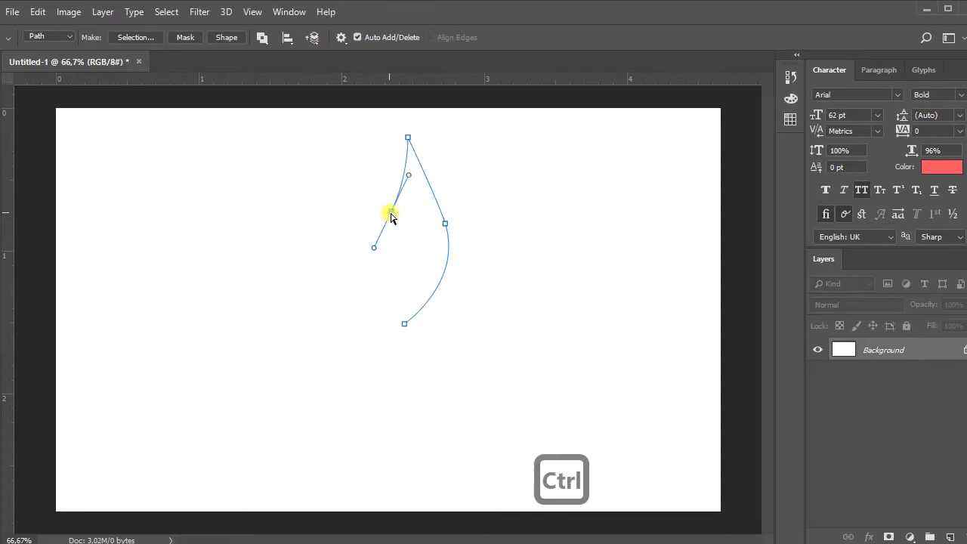
{"action": "mouse_move", "coordinate": [390, 214]}
{"action": "left_mouse_down"}
{"action": "mouse_move", "coordinate": [401, 239]}
{"action": "mouse_move", "coordinate": [393, 229]}
{"action": "left_mouse_up"}
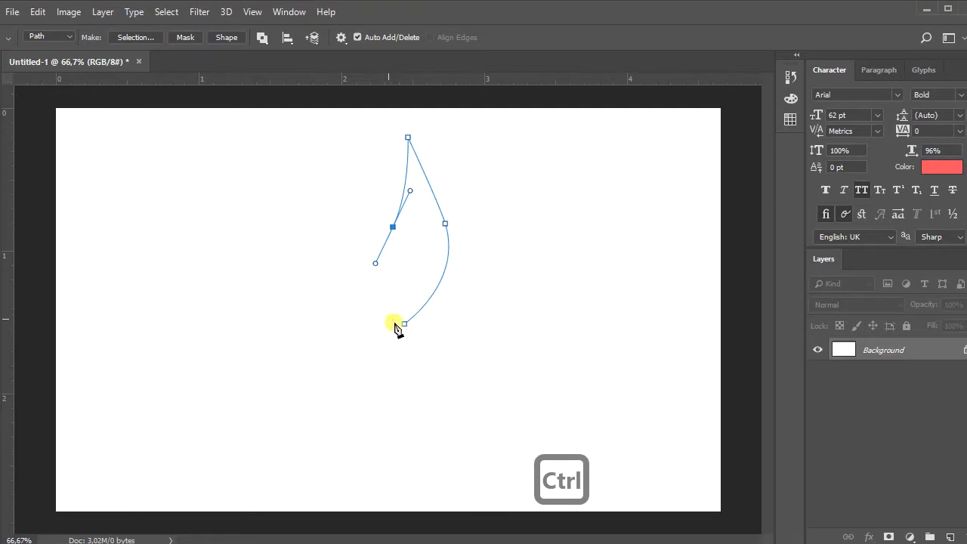
{"action": "left_click_drag", "start_coordinate": [404, 323], "coordinate": [434, 358]}
Widen the right-hand curve of the leaf path and convert the path to a selection
{"action": "key", "text": "ctrl"}
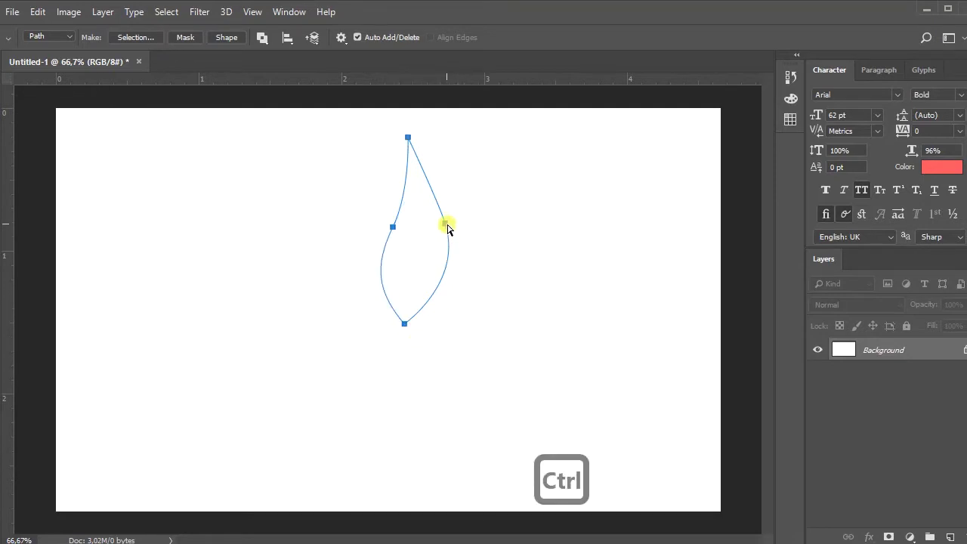
{"action": "left_click_drag", "start_coordinate": [446, 228], "coordinate": [454, 179]}
{"action": "left_click_drag", "start_coordinate": [393, 229], "coordinate": [394, 235]}
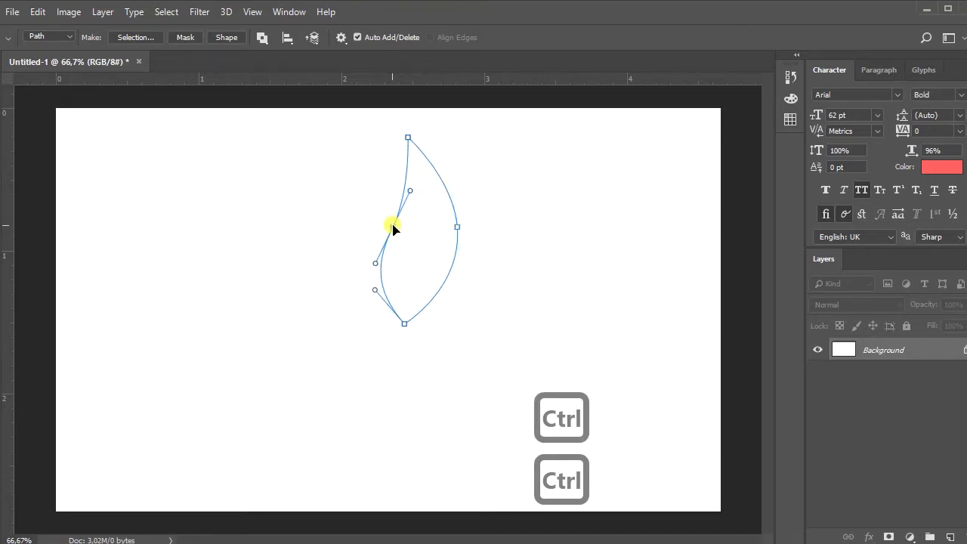
{"action": "right_click", "coordinate": [433, 244]}
{"action": "left_click", "coordinate": [476, 303]}
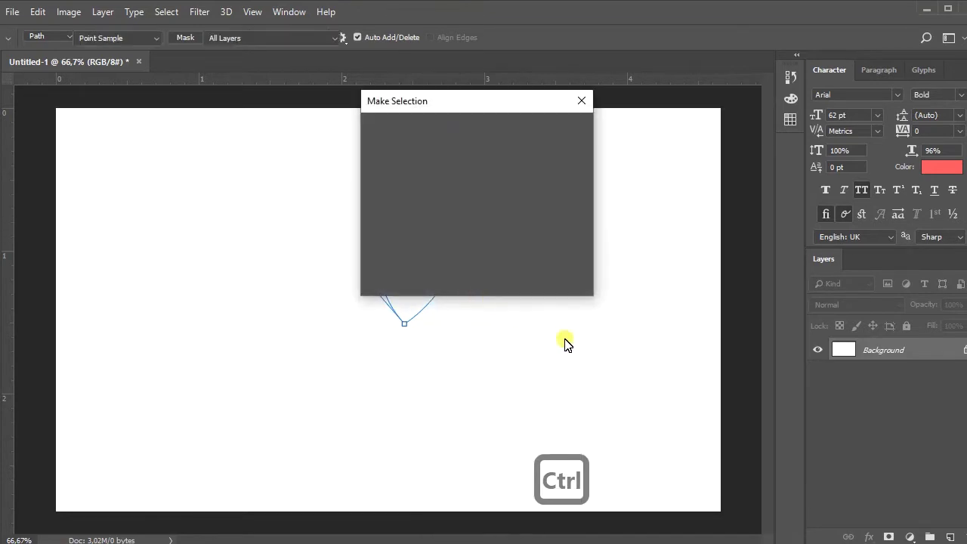
{"action": "key", "text": "Escape"}
{"action": "key", "text": "Escape"}
Add a new layer for the leaf and set the foreground colour to green #28f62c
{"action": "left_click", "coordinate": [951, 537]}
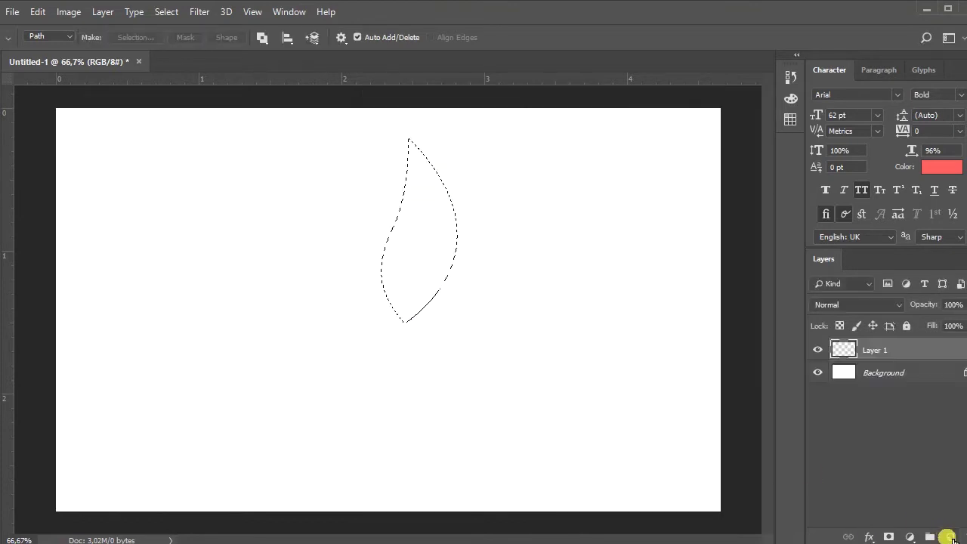
{"action": "left_click", "coordinate": [941, 167]}
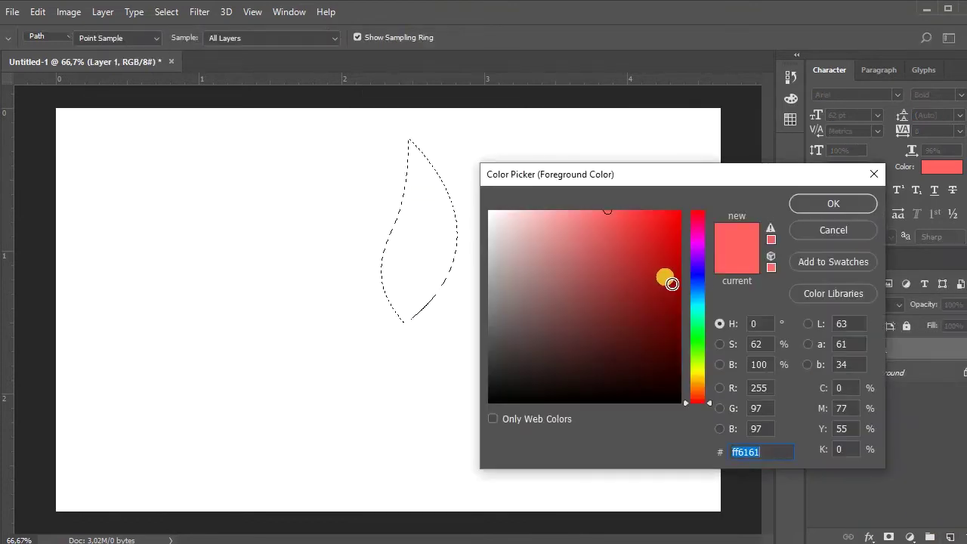
{"action": "left_click", "coordinate": [699, 349]}
{"action": "mouse_move", "coordinate": [700, 349]}
{"action": "left_mouse_down"}
{"action": "mouse_move", "coordinate": [696, 330]}
{"action": "mouse_move", "coordinate": [698, 338]}
{"action": "left_mouse_up"}
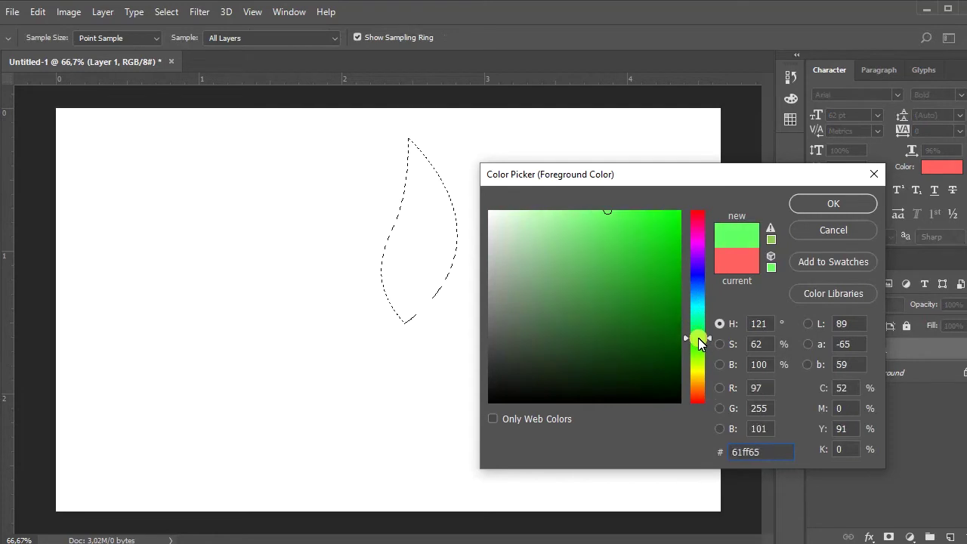
{"action": "left_click_drag", "start_coordinate": [634, 223], "coordinate": [650, 217]}
{"action": "left_click", "coordinate": [829, 207]}
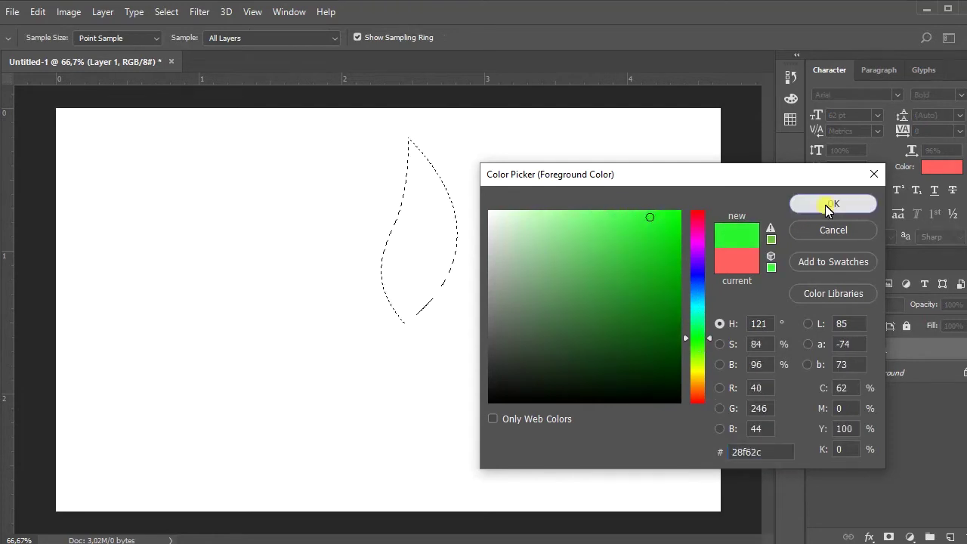
{"action": "key", "text": "Return"}
Fill the leaf selection with the green foreground colour, deselect it, and rename the layer 1
{"action": "key", "text": "g"}
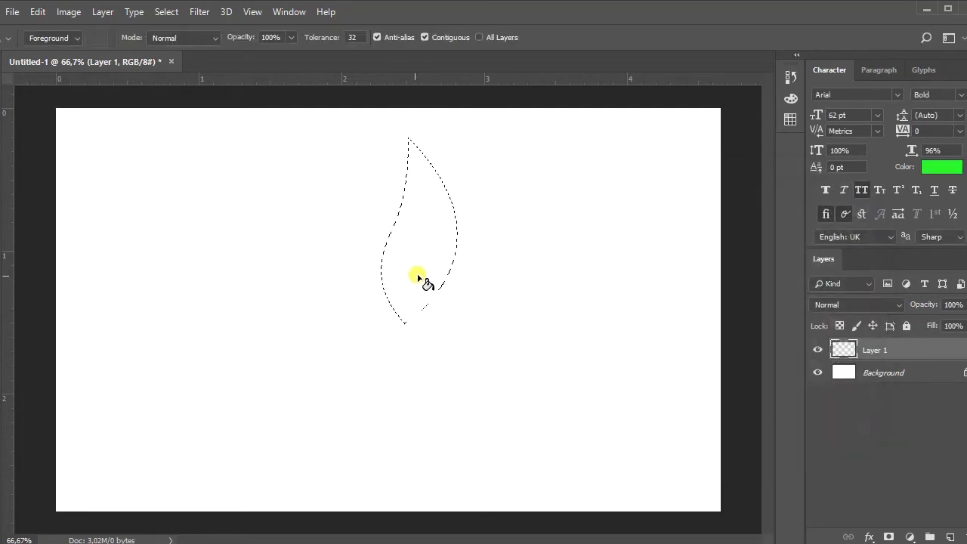
{"action": "left_click", "coordinate": [421, 271]}
{"action": "key", "text": "ctrl+d"}
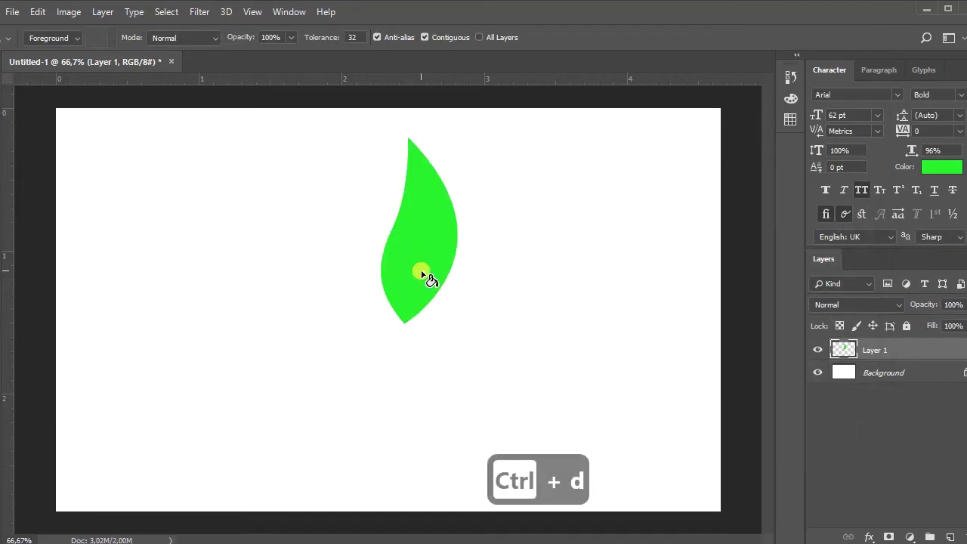
{"action": "double_click", "coordinate": [874, 350]}
{"action": "type", "text": "1"}
{"action": "key", "text": "Return"}
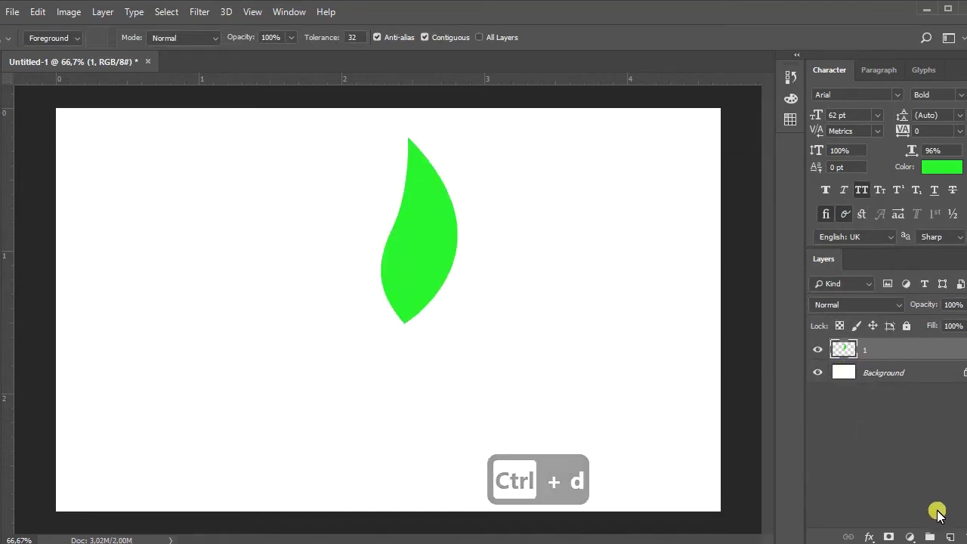
Add a new layer and draw a closed second leaf path pointing up-left and overlapping the green leaf
{"action": "left_click", "coordinate": [929, 537]}
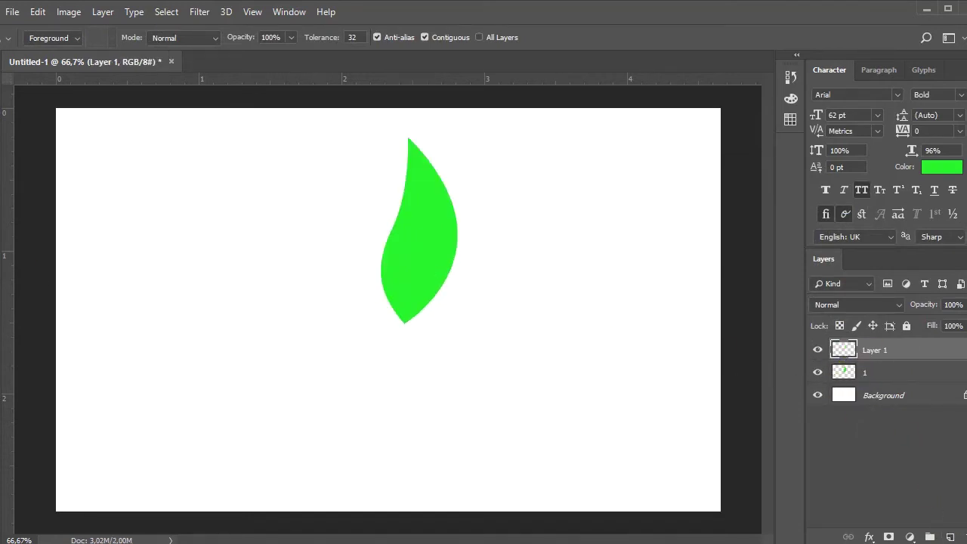
{"action": "key", "text": "p"}
{"action": "left_click", "coordinate": [412, 244]}
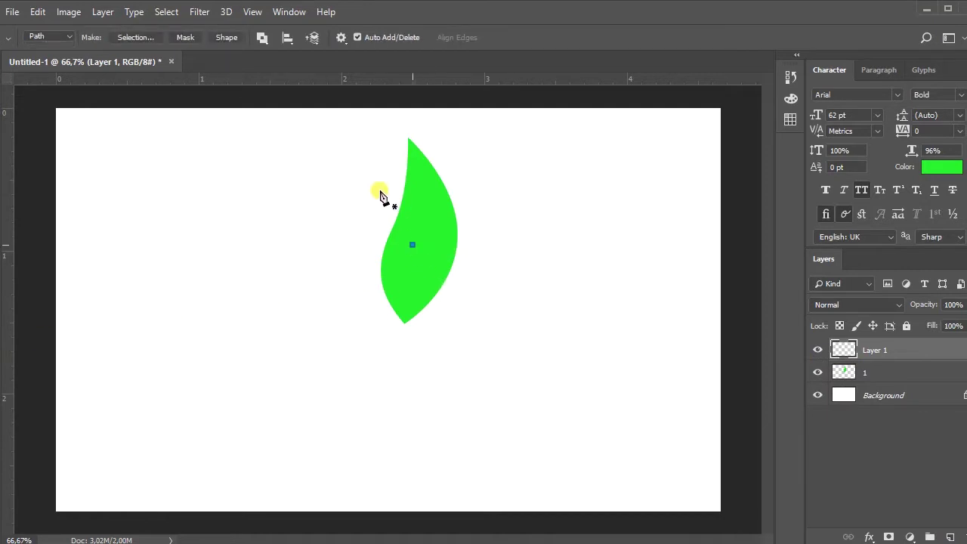
{"action": "mouse_move", "coordinate": [313, 171]}
{"action": "left_mouse_down"}
{"action": "mouse_move", "coordinate": [242, 151]}
{"action": "mouse_move", "coordinate": [314, 175]}
{"action": "left_mouse_up"}
{"action": "left_click_drag", "start_coordinate": [239, 182], "coordinate": [395, 191]}
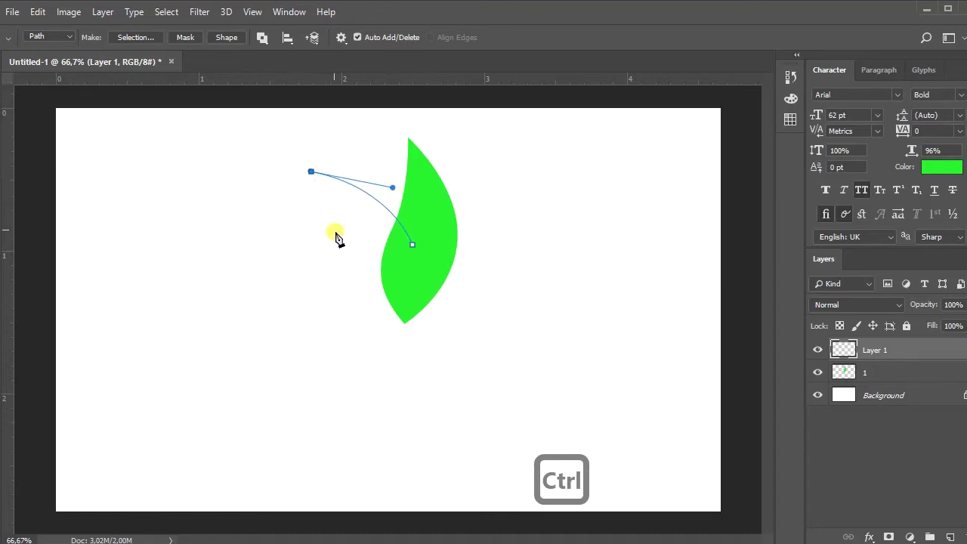
{"action": "left_click_drag", "start_coordinate": [391, 271], "coordinate": [465, 298]}
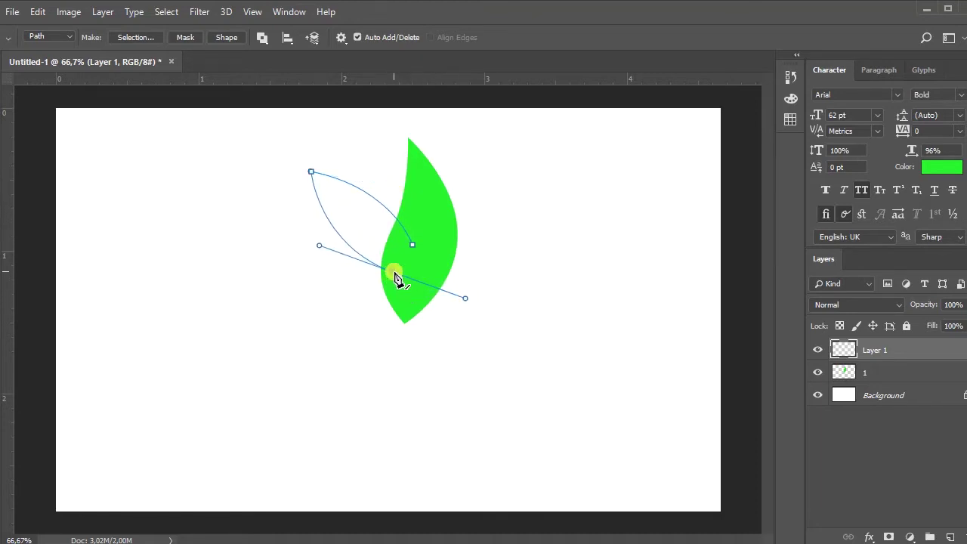
{"action": "left_click", "coordinate": [412, 244]}
Adjust the second leaf path's lower point and curve handles to widen it, and convert it to a selection
{"action": "left_click_drag", "start_coordinate": [393, 277], "coordinate": [395, 307]}
{"action": "left_click_drag", "start_coordinate": [465, 335], "coordinate": [426, 318]}
{"action": "left_click", "coordinate": [413, 246], "text": "ctrl"}
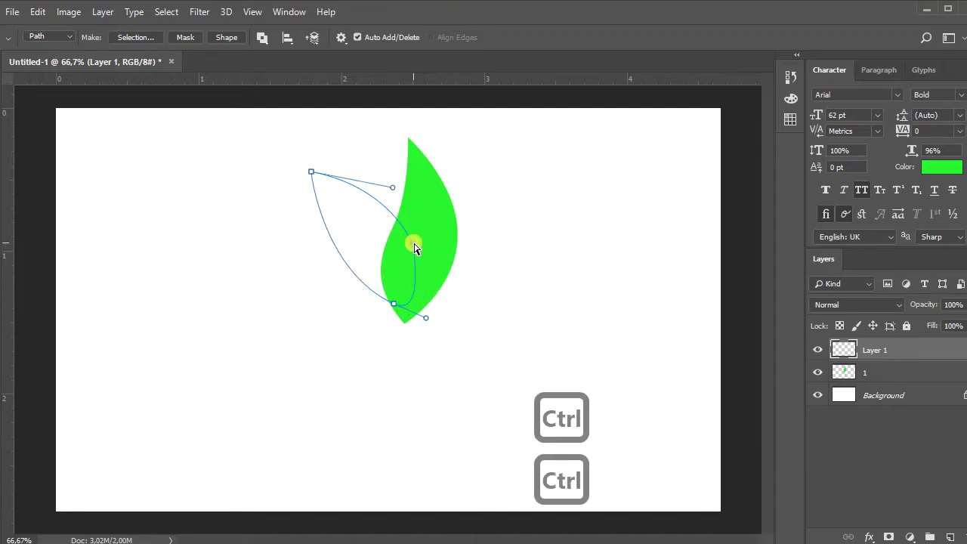
{"action": "mouse_move", "coordinate": [387, 191]}
{"action": "left_mouse_down"}
{"action": "mouse_move", "coordinate": [421, 202]}
{"action": "mouse_move", "coordinate": [402, 209]}
{"action": "mouse_move", "coordinate": [399, 198]}
{"action": "left_mouse_up"}
{"action": "right_click", "coordinate": [387, 228]}
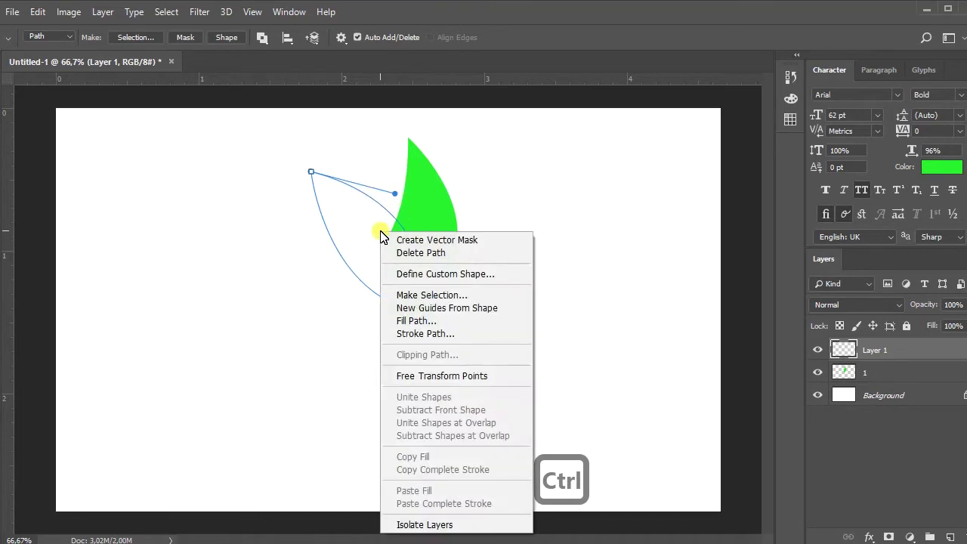
{"action": "left_click", "coordinate": [429, 296]}
{"action": "key", "text": "Return"}
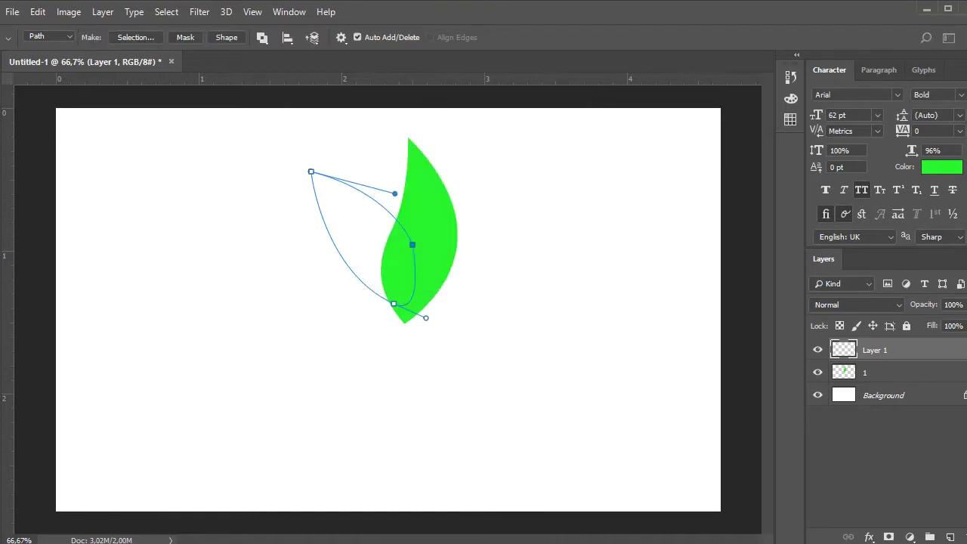
Fill the second leaf with the green foreground colour, and place its layer below layer 1 and hide it
{"action": "key", "text": "g"}
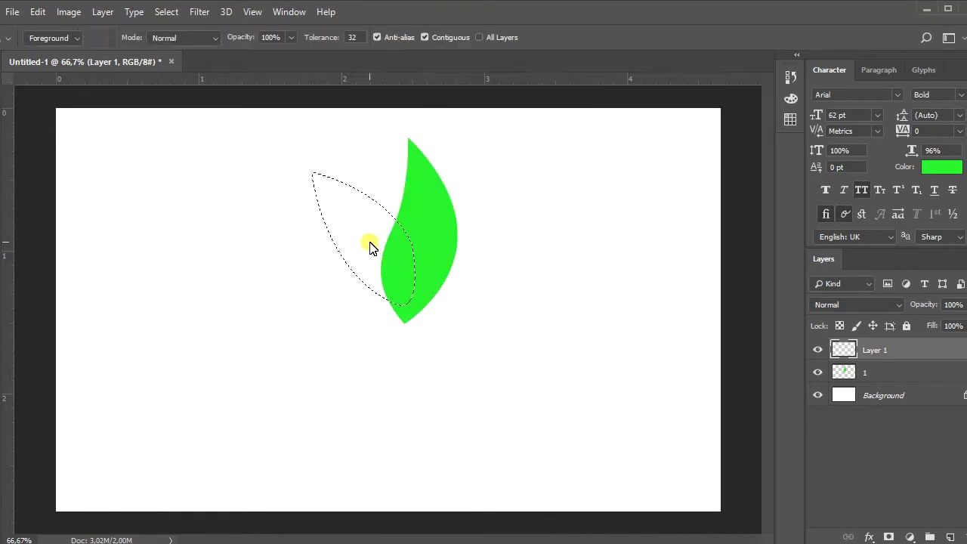
{"action": "left_click", "coordinate": [371, 244]}
{"action": "key", "text": "ctrl+d"}
{"action": "left_click_drag", "start_coordinate": [849, 347], "coordinate": [869, 376]}
{"action": "left_click", "coordinate": [818, 372]}
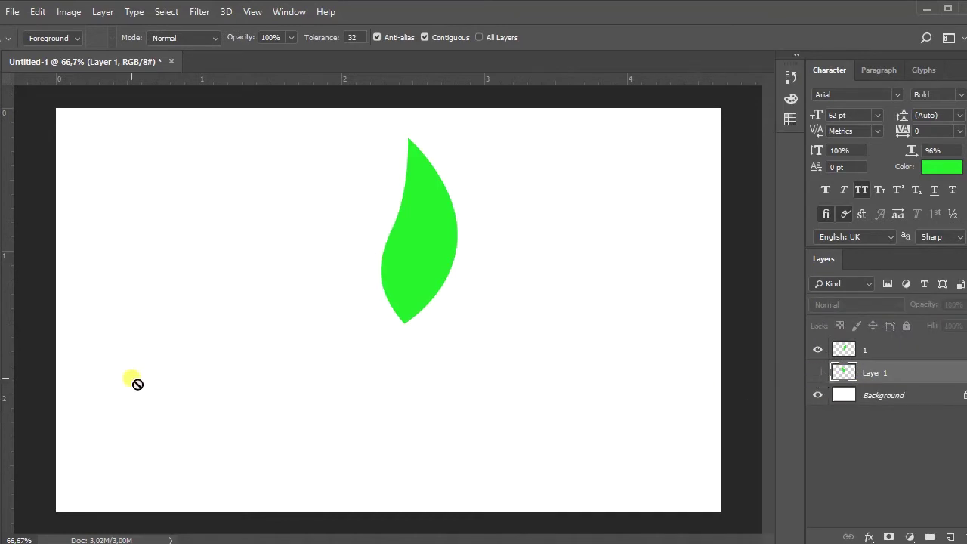
Draw a closed Pen path curving down the middle of the visible leaf and enclosing its left half, and convert it to a selection
{"action": "key", "text": "p"}
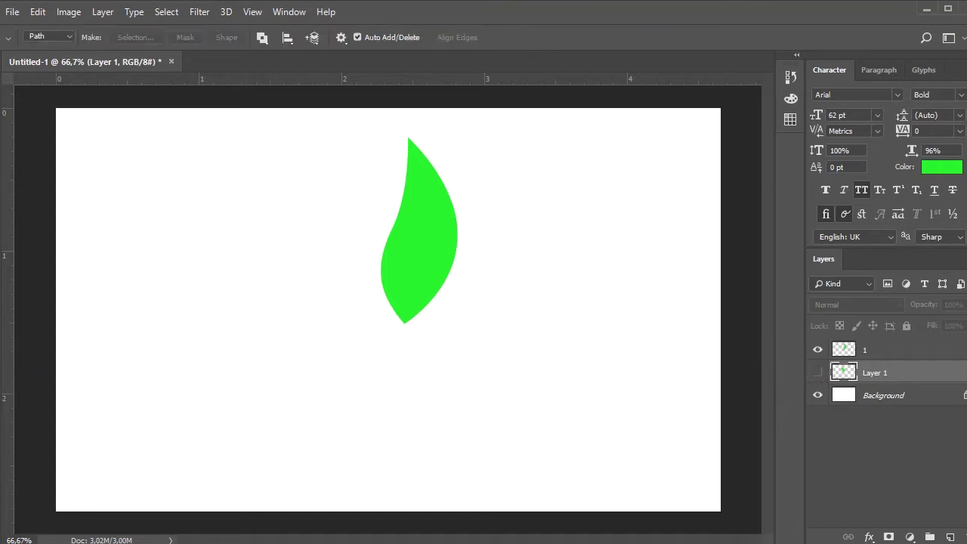
{"action": "left_click", "coordinate": [402, 327]}
{"action": "left_click_drag", "start_coordinate": [399, 127], "coordinate": [351, 91]}
{"action": "left_click_drag", "start_coordinate": [446, 163], "coordinate": [455, 225]}
{"action": "left_click", "coordinate": [402, 127], "text": "ctrl"}
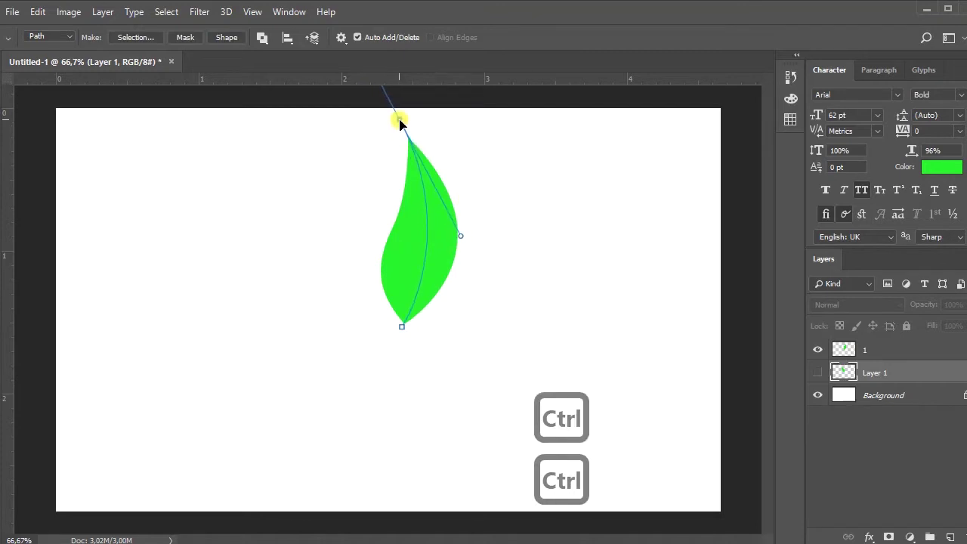
{"action": "left_click", "coordinate": [324, 257]}
{"action": "left_click", "coordinate": [402, 327]}
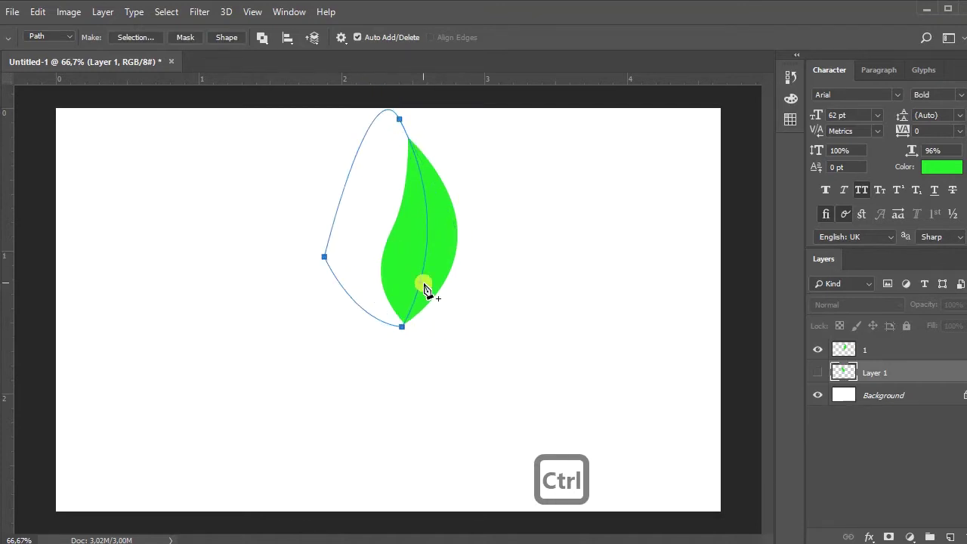
{"action": "right_click", "coordinate": [425, 290]}
{"action": "left_click", "coordinate": [459, 316]}
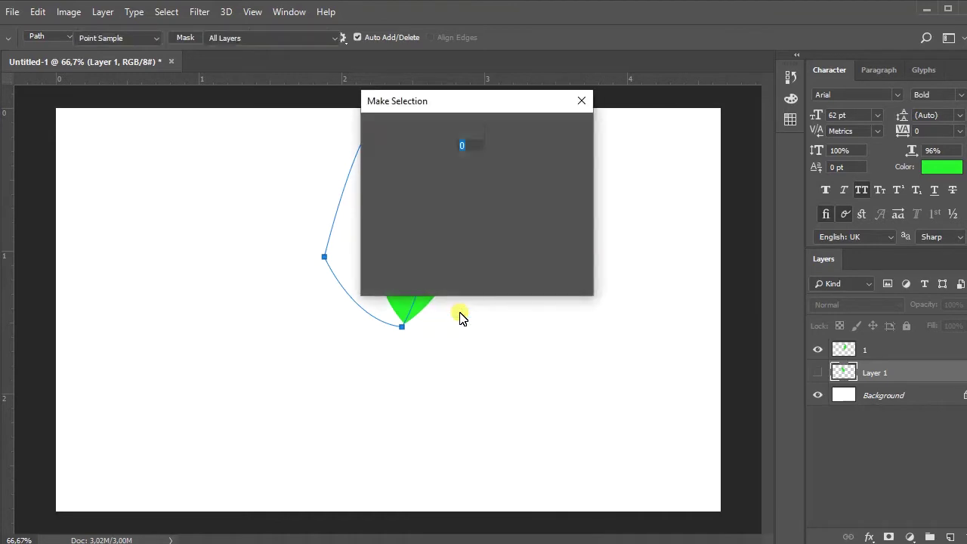
{"action": "key", "text": "Return"}
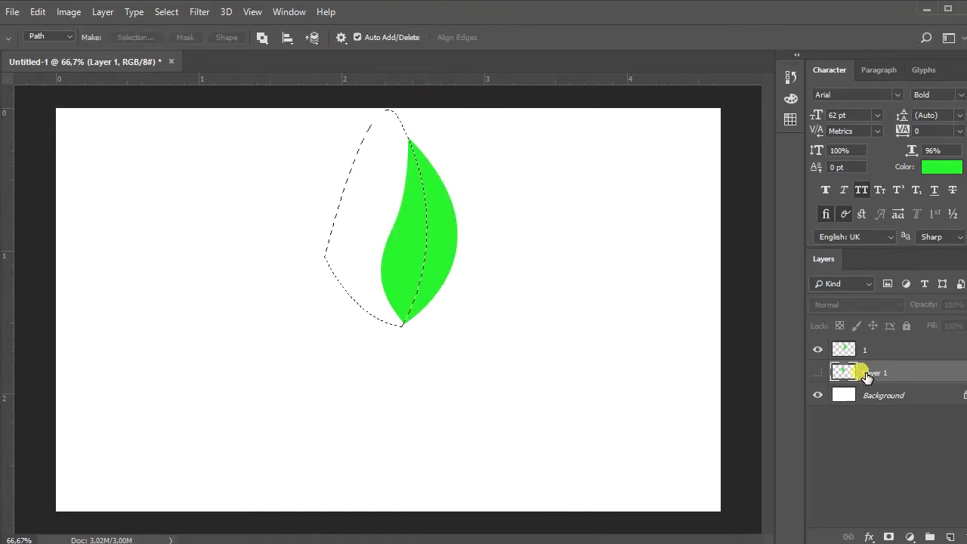
Add a new layer above layer 1, clip it to that layer, and name it shadaow
{"action": "left_click", "coordinate": [884, 355]}
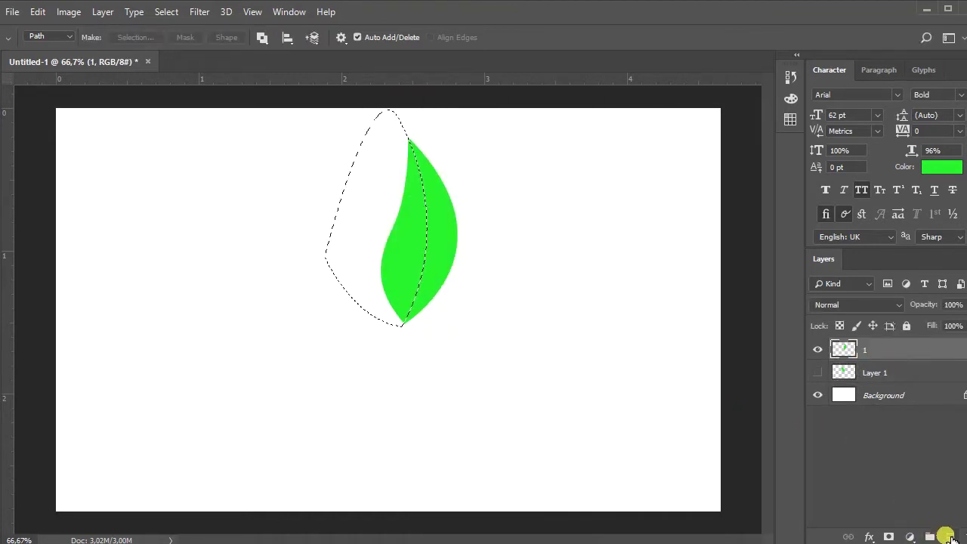
{"action": "left_click", "coordinate": [950, 537]}
{"action": "left_click", "coordinate": [854, 365], "text": "alt"}
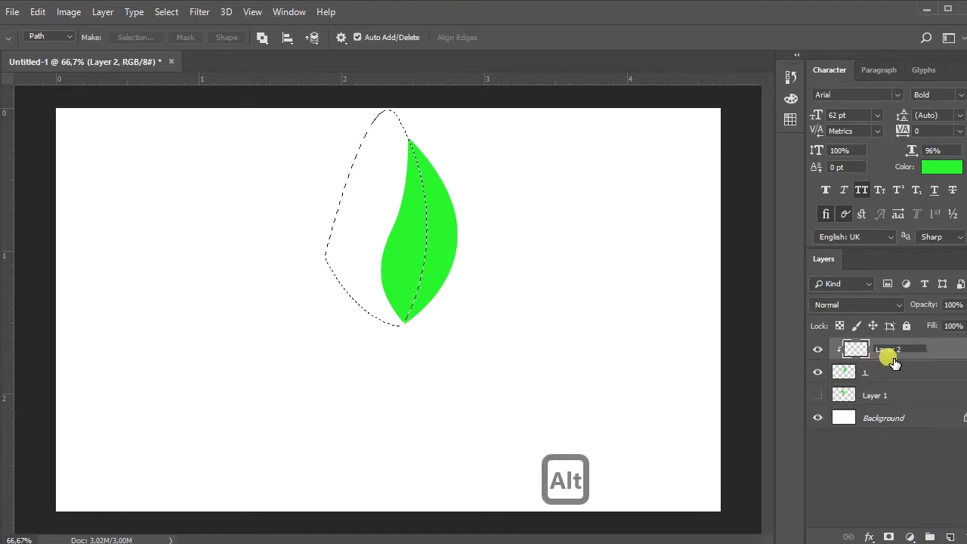
{"action": "key", "text": "Return"}
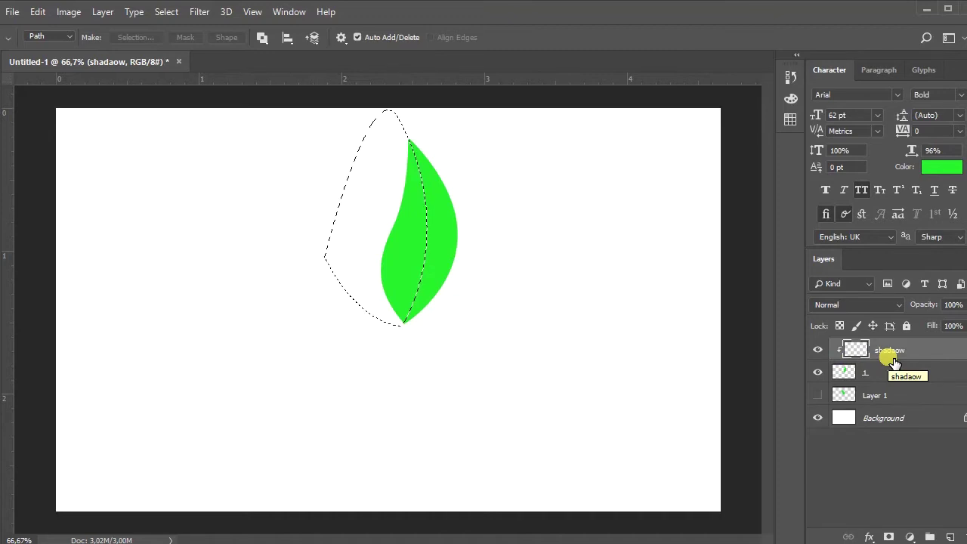
Set the foreground colour to the darker green #03c107
{"action": "left_click", "coordinate": [3, 527]}
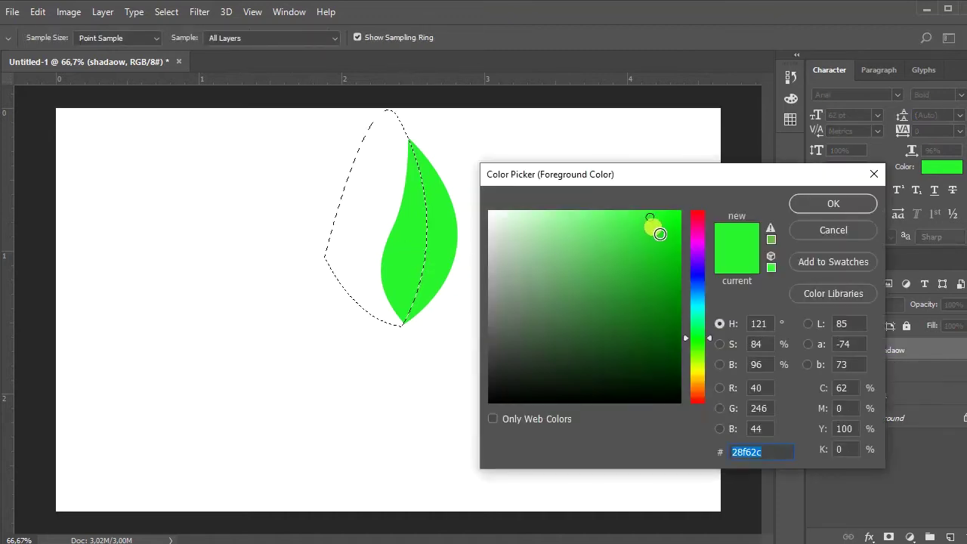
{"action": "left_click_drag", "start_coordinate": [660, 233], "coordinate": [678, 257]}
{"action": "left_click", "coordinate": [829, 211]}
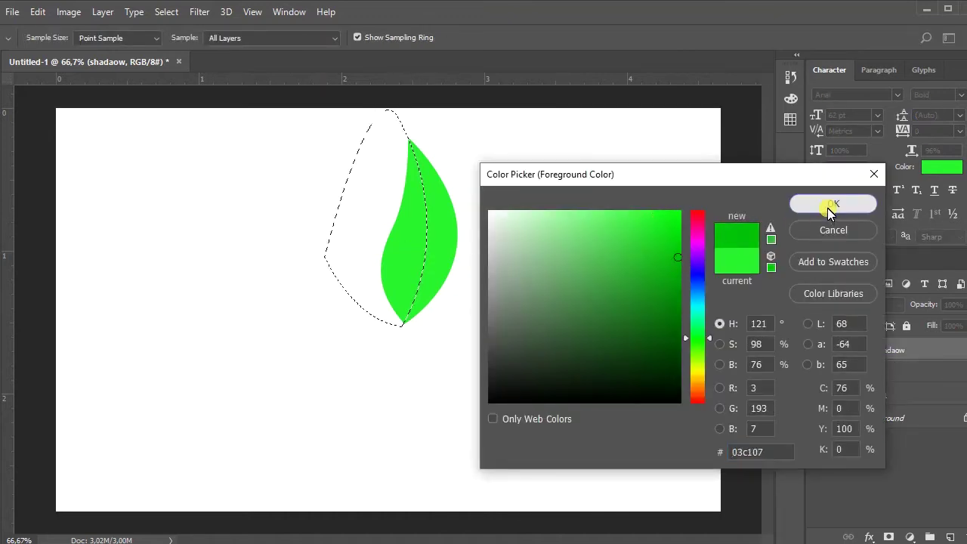
Brush soft dark shading onto the leaf's left half with a 64 px brush, and invert the selection and shade its right edge
{"action": "key", "text": "b"}
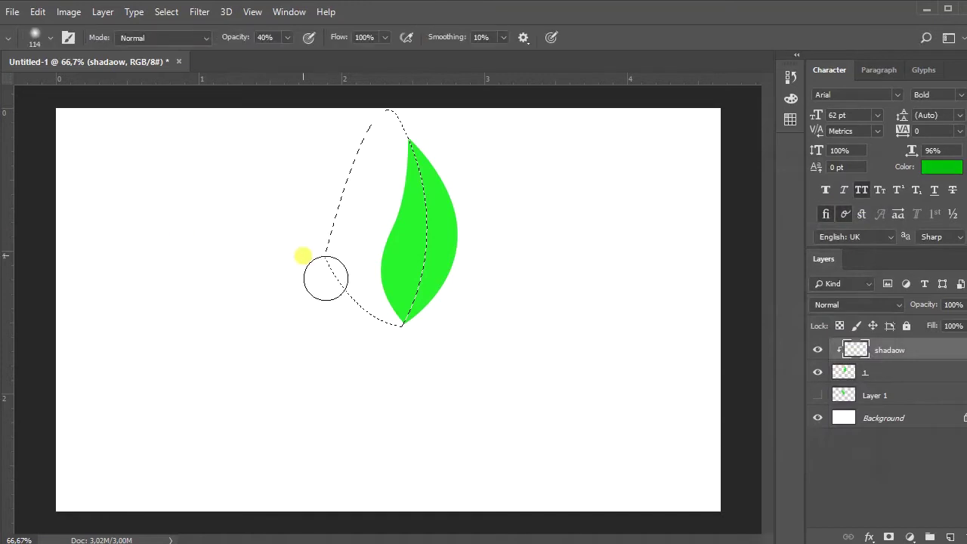
{"action": "right_click", "coordinate": [302, 257]}
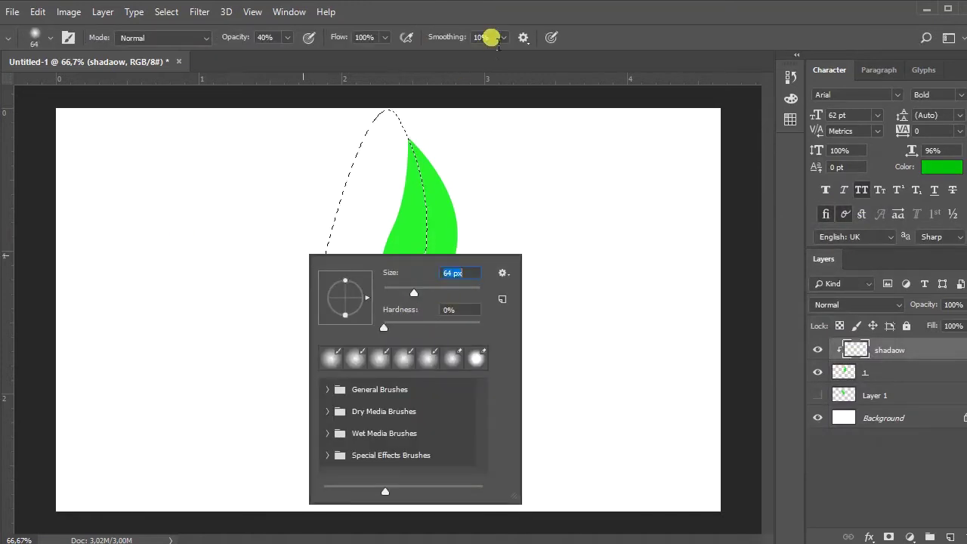
{"action": "key", "text": "Return"}
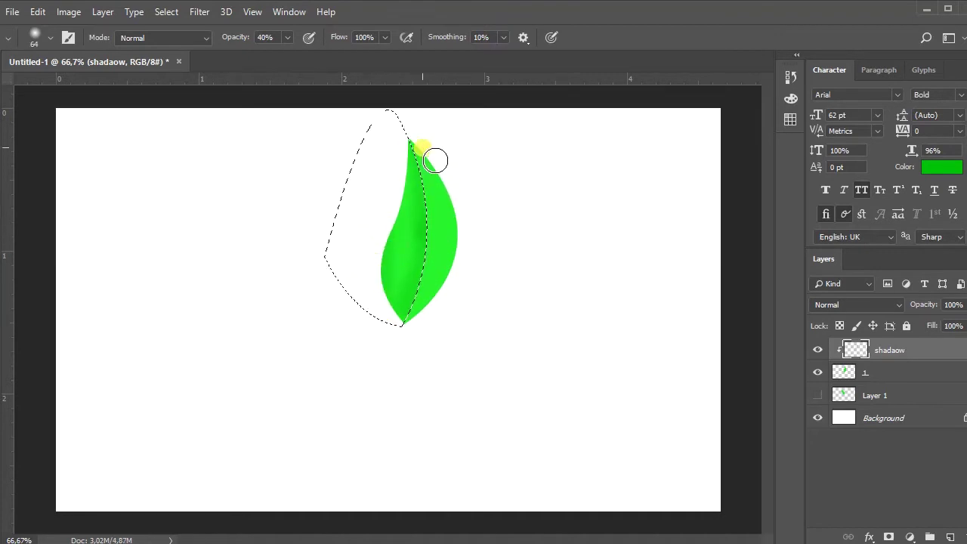
{"action": "key", "text": "ctrl+shift+i"}
{"action": "mouse_move", "coordinate": [426, 156]}
{"action": "left_mouse_down"}
{"action": "mouse_move", "coordinate": [445, 194]}
{"action": "mouse_move", "coordinate": [441, 315]}
{"action": "mouse_move", "coordinate": [451, 318]}
{"action": "left_mouse_up"}
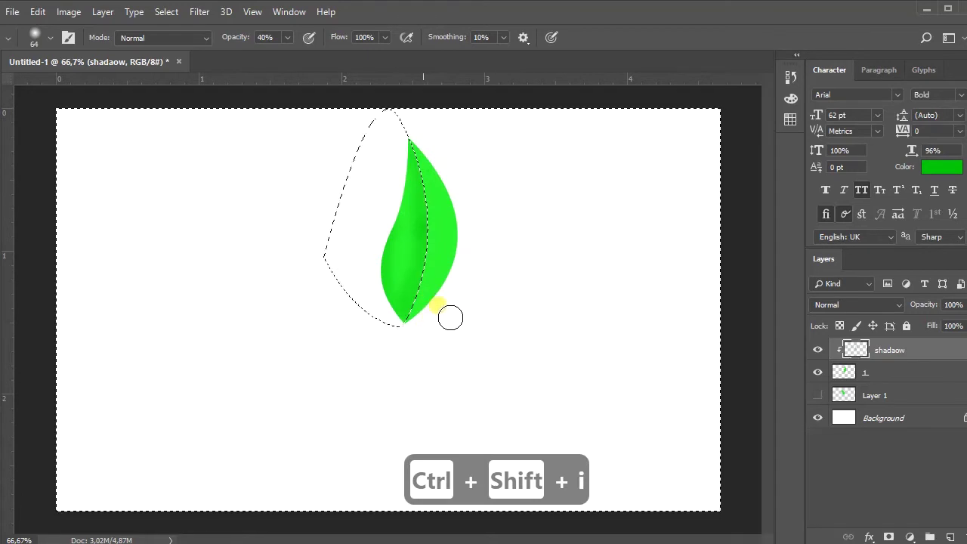
{"action": "left_click_drag", "start_coordinate": [470, 271], "coordinate": [454, 172]}
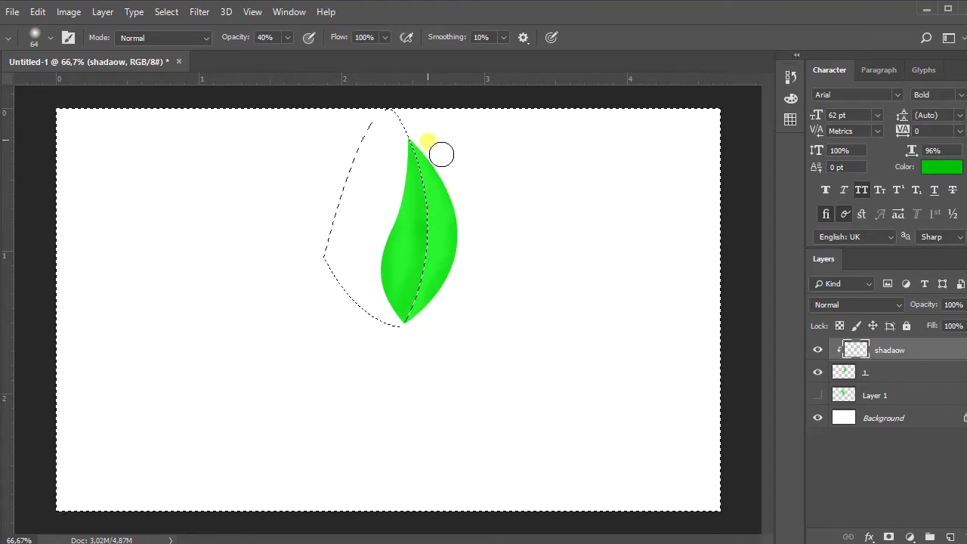
Add a new layer above shadaow, clip it to the leaf below, and name it lighting
{"action": "left_click", "coordinate": [949, 536]}
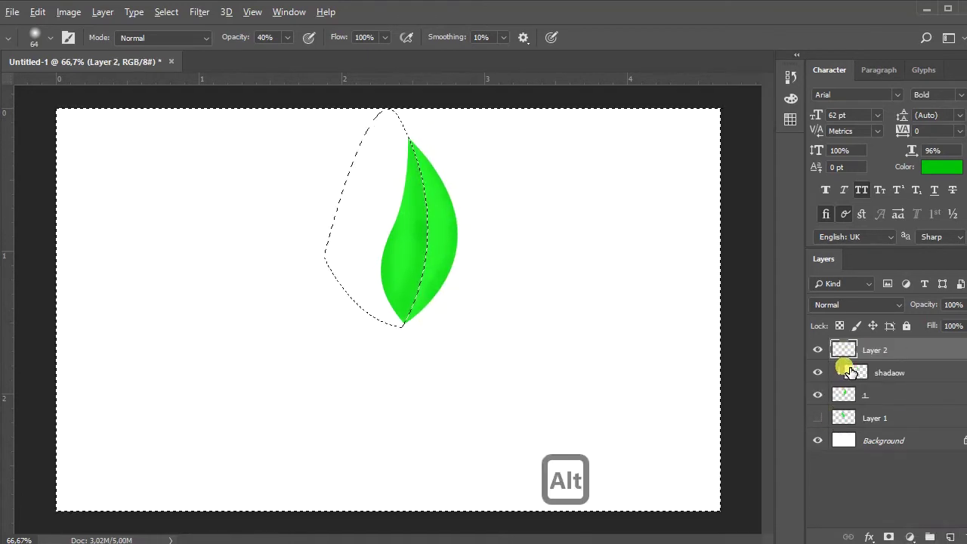
{"action": "left_click", "coordinate": [841, 361], "text": "alt"}
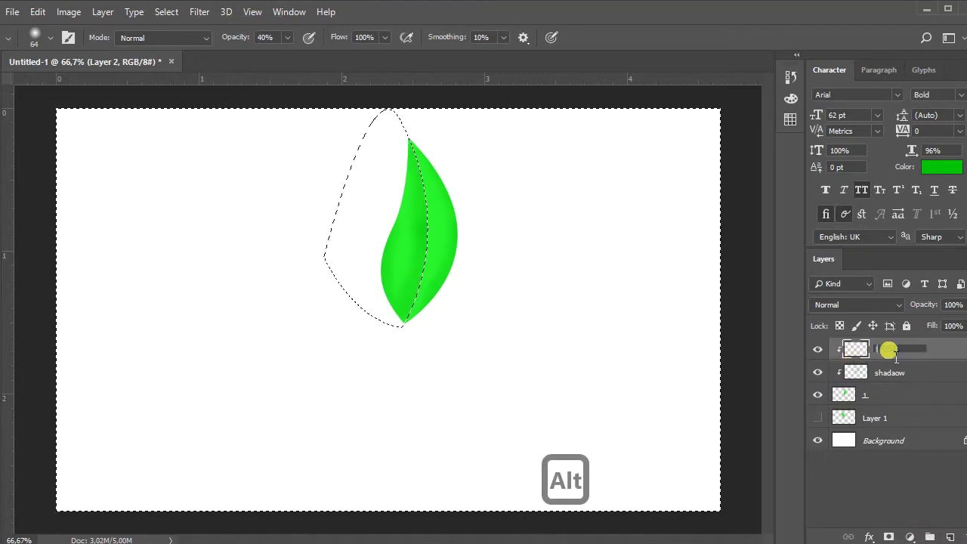
{"action": "left_click", "coordinate": [803, 351]}
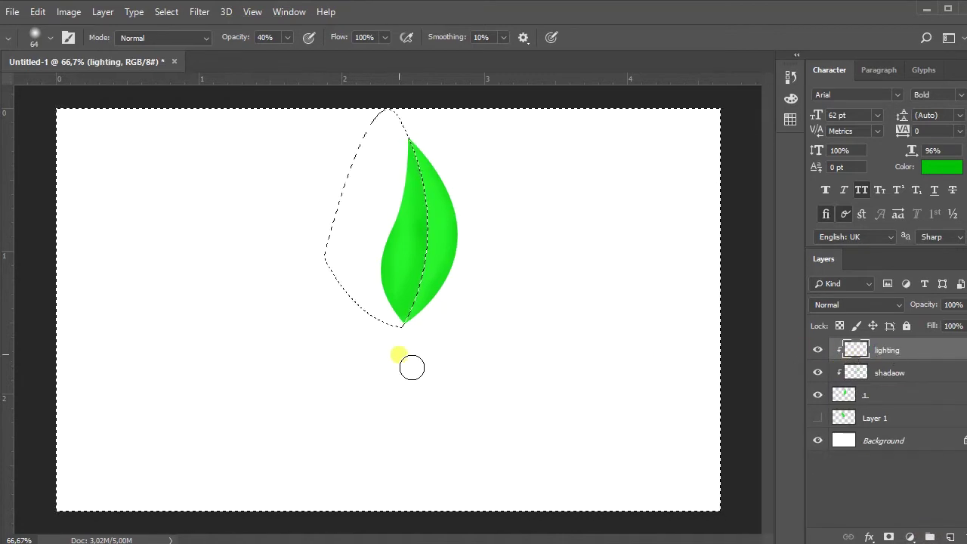
Set the foreground colour to the lighter green #5cff5f
{"action": "left_click", "coordinate": [395, 297]}
{"action": "left_click", "coordinate": [570, 259]}
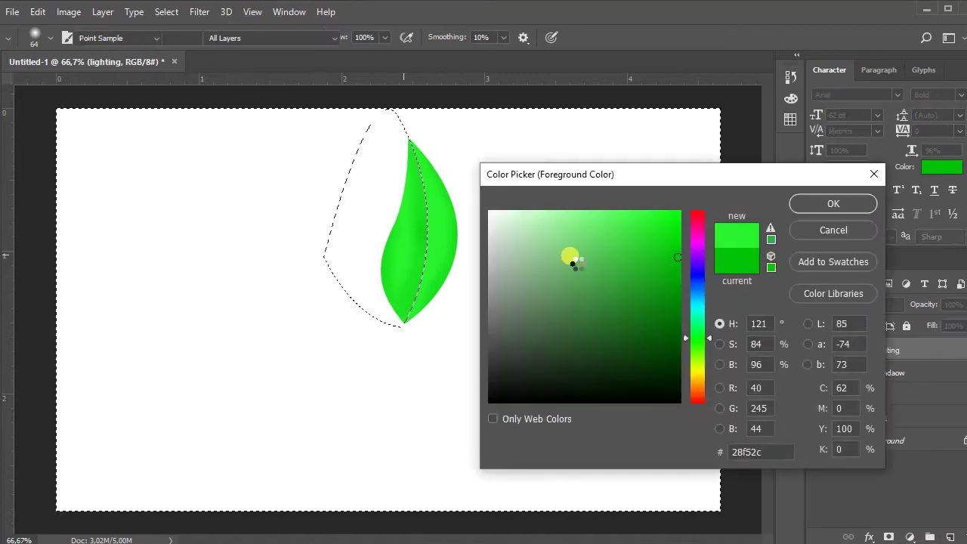
{"action": "left_click", "coordinate": [653, 219]}
{"action": "left_click", "coordinate": [618, 217]}
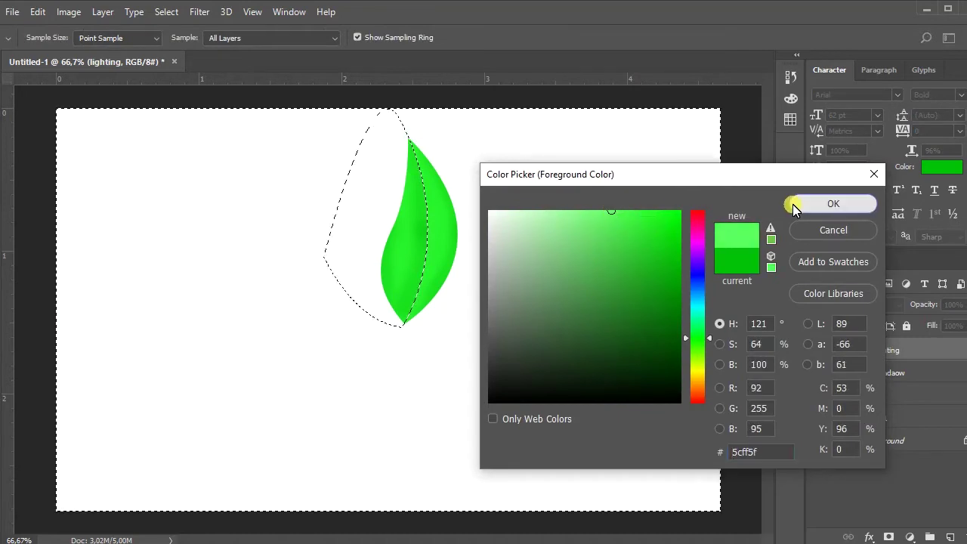
{"action": "left_click", "coordinate": [793, 205]}
Brush a highlight at 82% opacity along the right side of the leaf's central vein, and deselect
{"action": "key", "text": "b"}
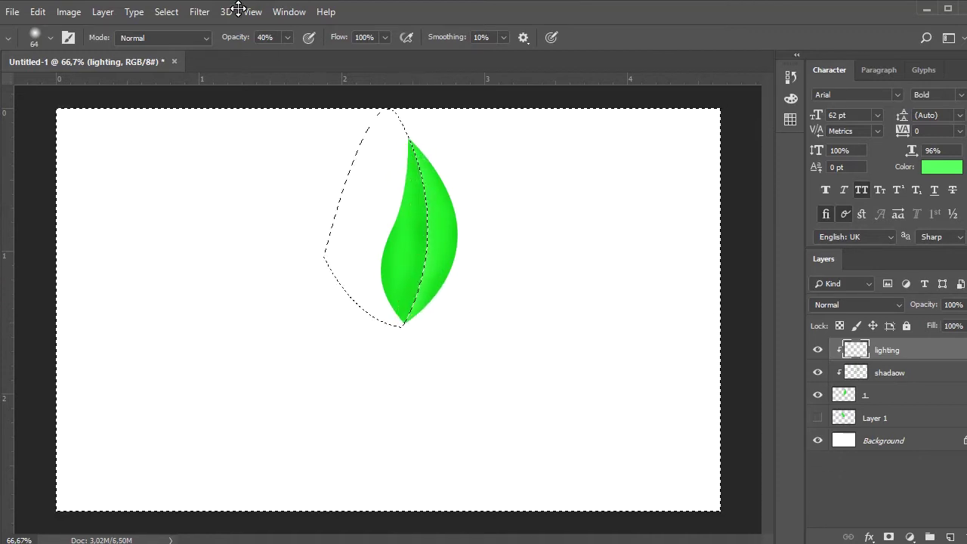
{"action": "left_click", "coordinate": [266, 38]}
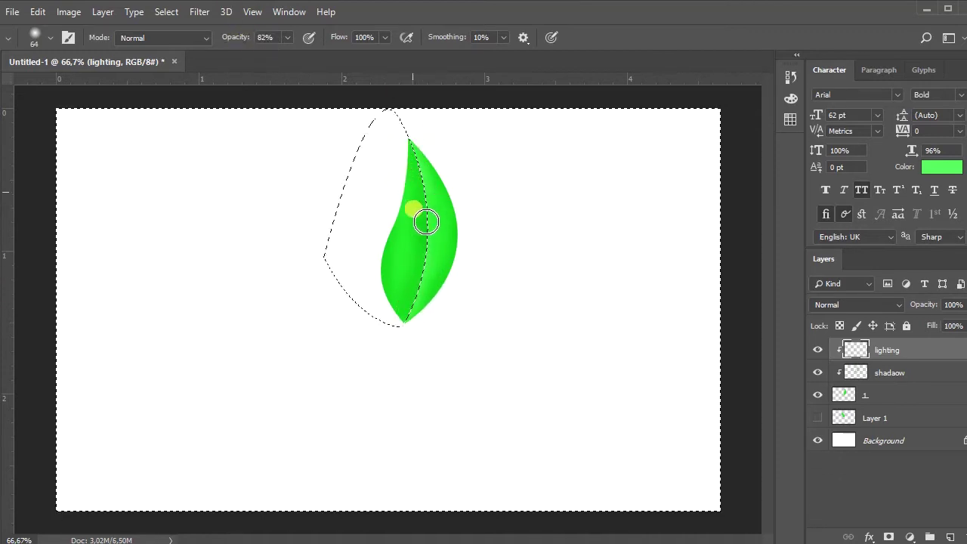
{"action": "left_click_drag", "start_coordinate": [426, 222], "coordinate": [425, 285]}
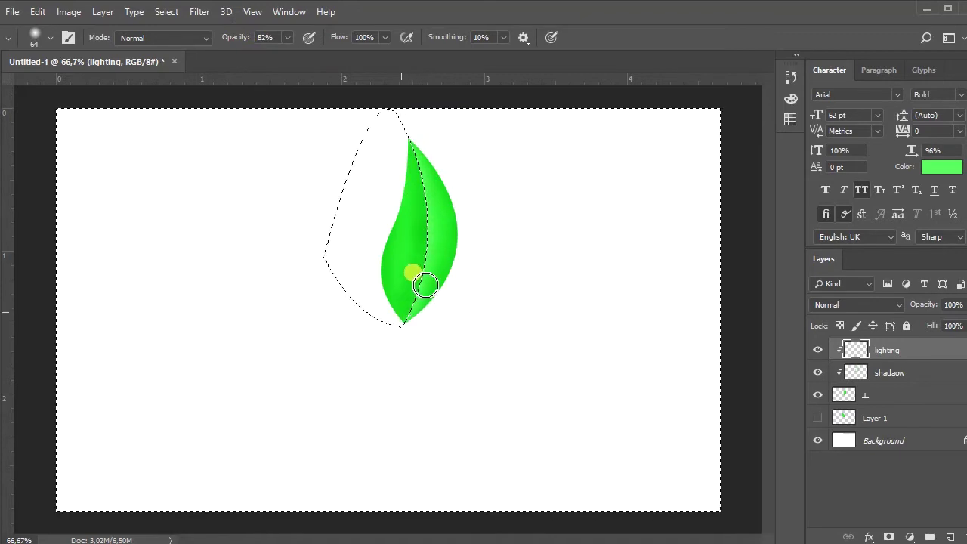
{"action": "key", "text": "ctrl+d"}
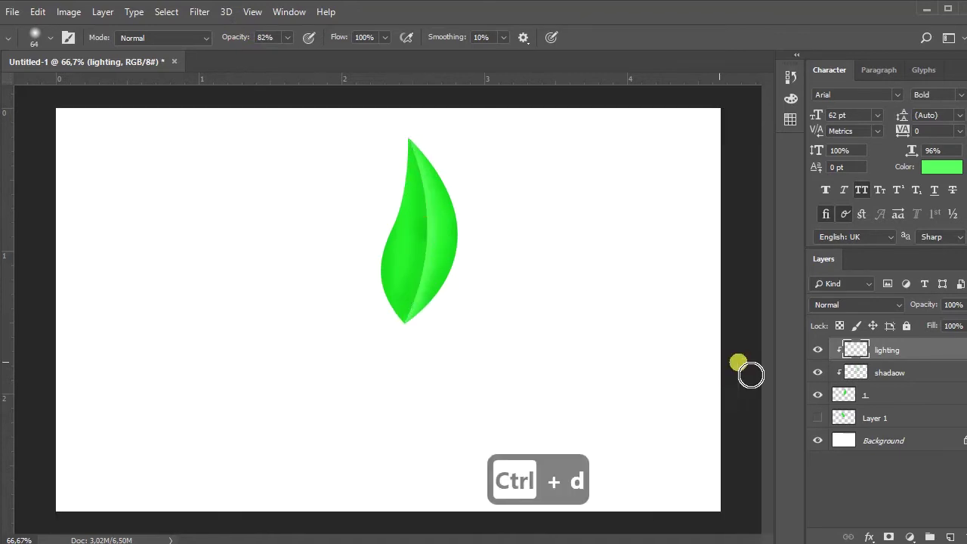
Soften the shading on the shadaow layer using the Blur tool with a 120 px brush
{"action": "left_click", "coordinate": [869, 371]}
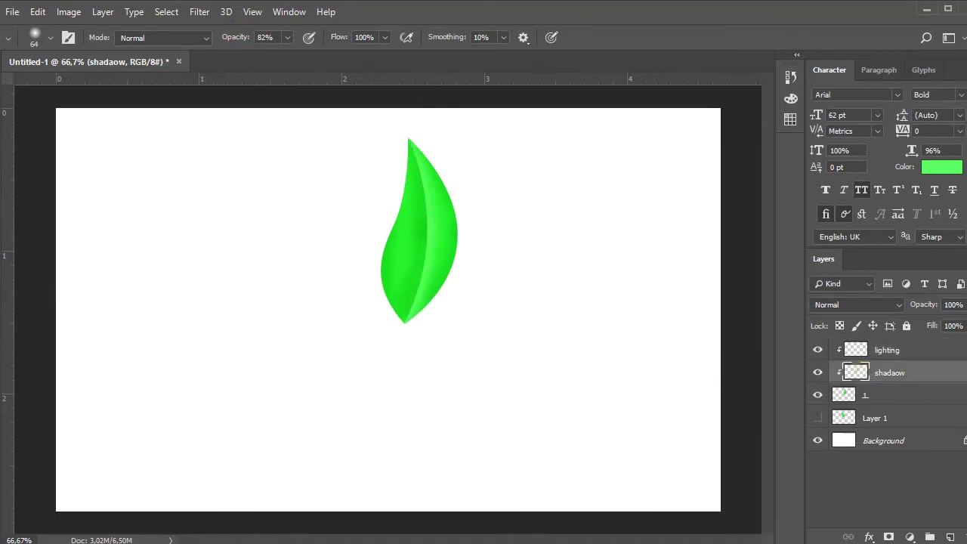
{"action": "left_click", "coordinate": [16, 342]}
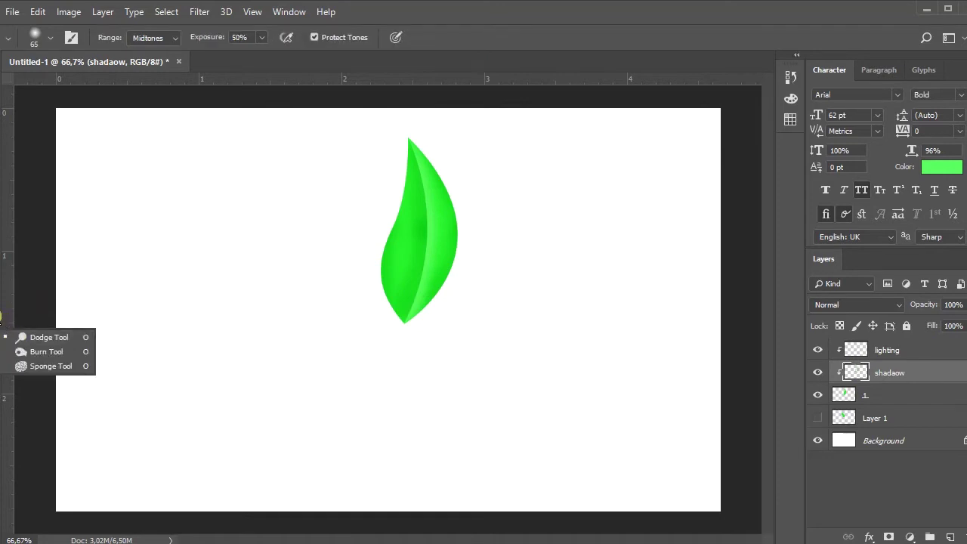
{"action": "left_click", "coordinate": [3, 321]}
{"action": "left_click", "coordinate": [35, 317]}
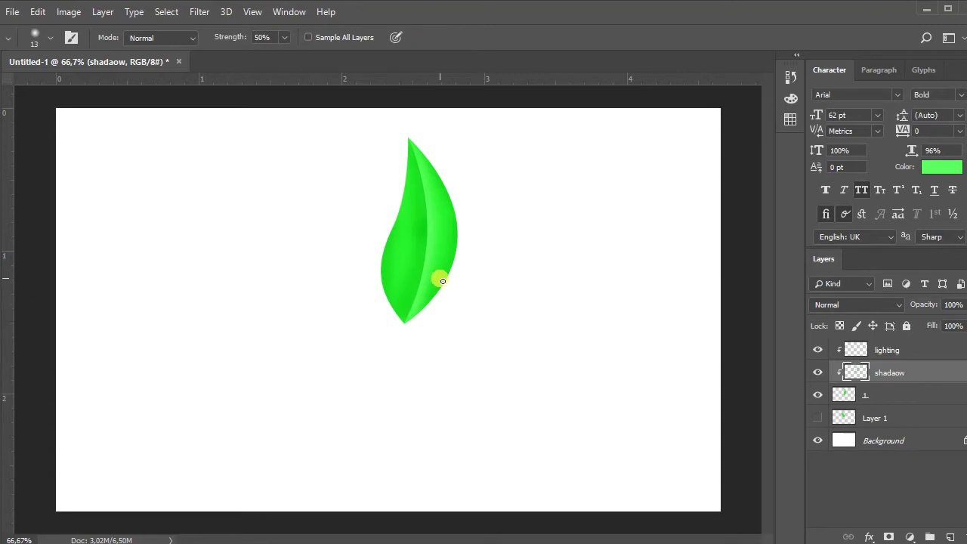
{"action": "right_click", "coordinate": [443, 281]}
{"action": "left_click_drag", "start_coordinate": [583, 304], "coordinate": [572, 313]}
{"action": "left_click", "coordinate": [441, 224]}
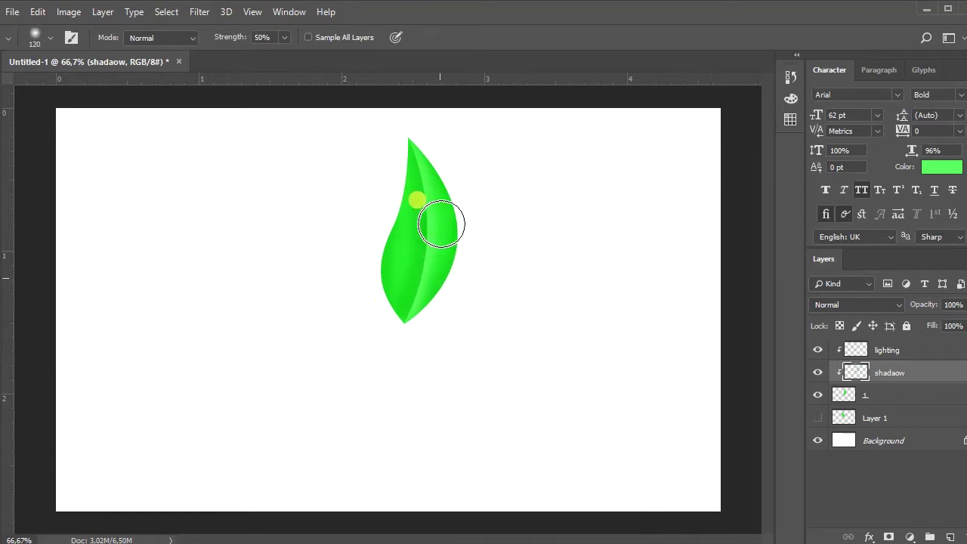
{"action": "mouse_move", "coordinate": [441, 223]}
{"action": "left_mouse_down"}
{"action": "mouse_move", "coordinate": [417, 319]}
{"action": "mouse_move", "coordinate": [438, 209]}
{"action": "mouse_move", "coordinate": [459, 240]}
{"action": "mouse_move", "coordinate": [444, 196]}
{"action": "mouse_move", "coordinate": [432, 323]}
{"action": "mouse_move", "coordinate": [445, 165]}
{"action": "mouse_move", "coordinate": [440, 316]}
{"action": "mouse_move", "coordinate": [414, 190]}
{"action": "mouse_move", "coordinate": [436, 189]}
{"action": "mouse_move", "coordinate": [443, 296]}
{"action": "left_mouse_up"}
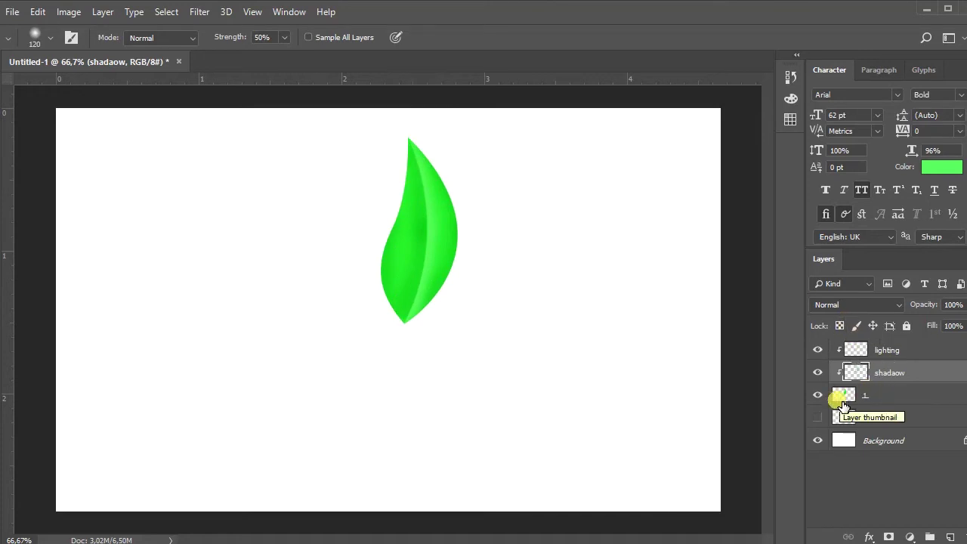
Show the second leaf's Layer 1 while hiding the first leaf, and add a clipped layer named shadow above Layer 1
{"action": "left_click", "coordinate": [818, 418]}
{"action": "left_click", "coordinate": [820, 396]}
{"action": "left_click", "coordinate": [883, 417]}
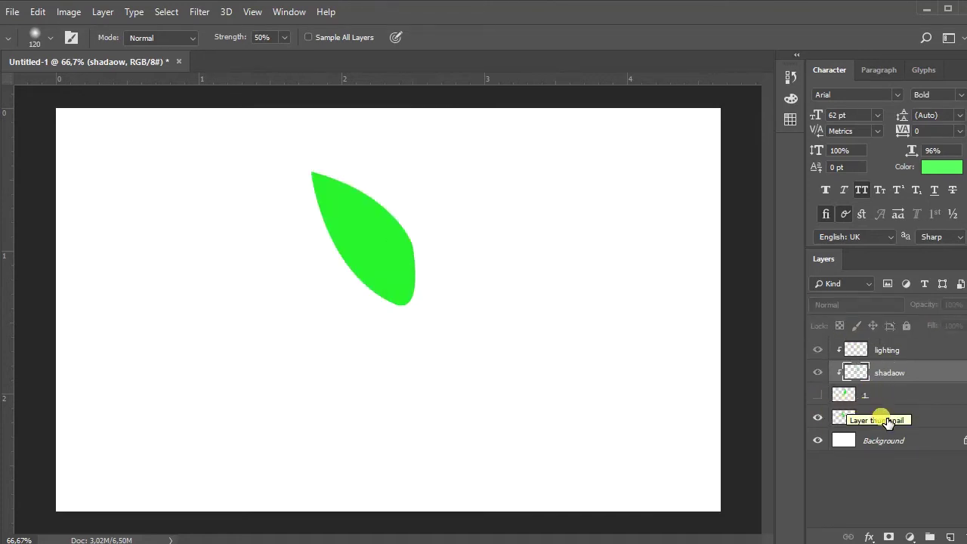
{"action": "left_click", "coordinate": [951, 536]}
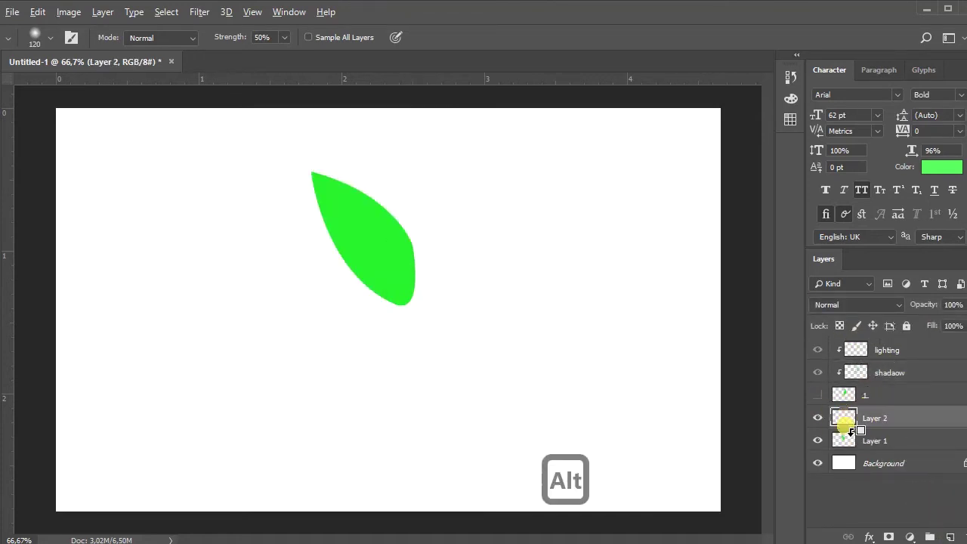
{"action": "left_click", "coordinate": [891, 420], "text": "alt"}
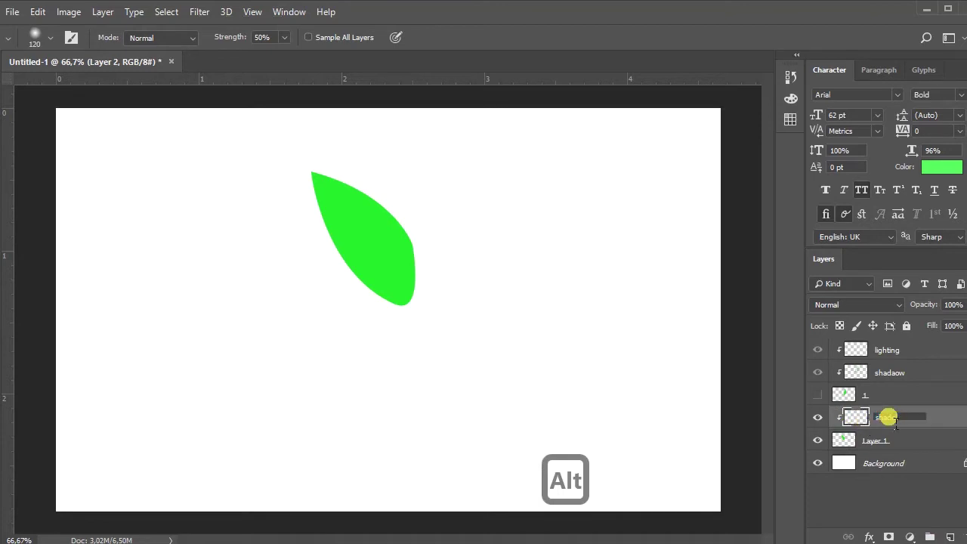
{"action": "type", "text": "ow"}
{"action": "key", "text": "Return"}
Draw a closed Pen path curving down the middle of the second leaf around its left half, and convert it to a selection
{"action": "key", "text": "p"}
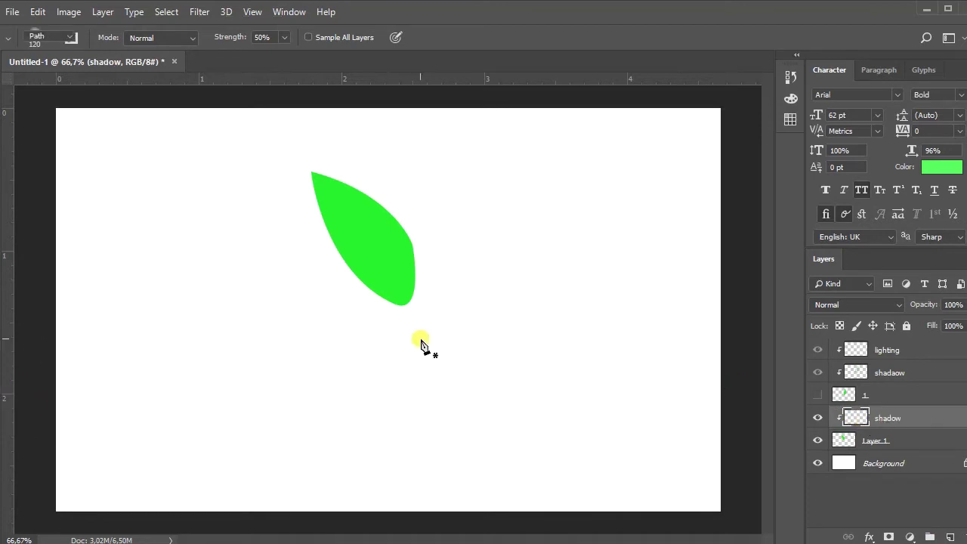
{"action": "left_click", "coordinate": [409, 307]}
{"action": "left_click_drag", "start_coordinate": [253, 138], "coordinate": [155, 104]}
{"action": "left_click", "coordinate": [241, 297]}
{"action": "left_click_drag", "start_coordinate": [409, 307], "coordinate": [370, 278]}
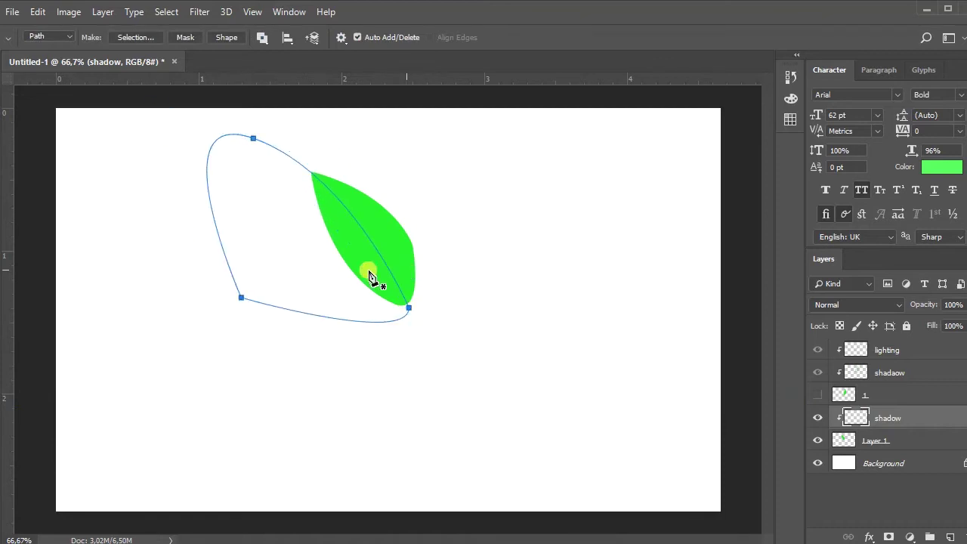
{"action": "right_click", "coordinate": [370, 278]}
{"action": "left_click", "coordinate": [405, 311]}
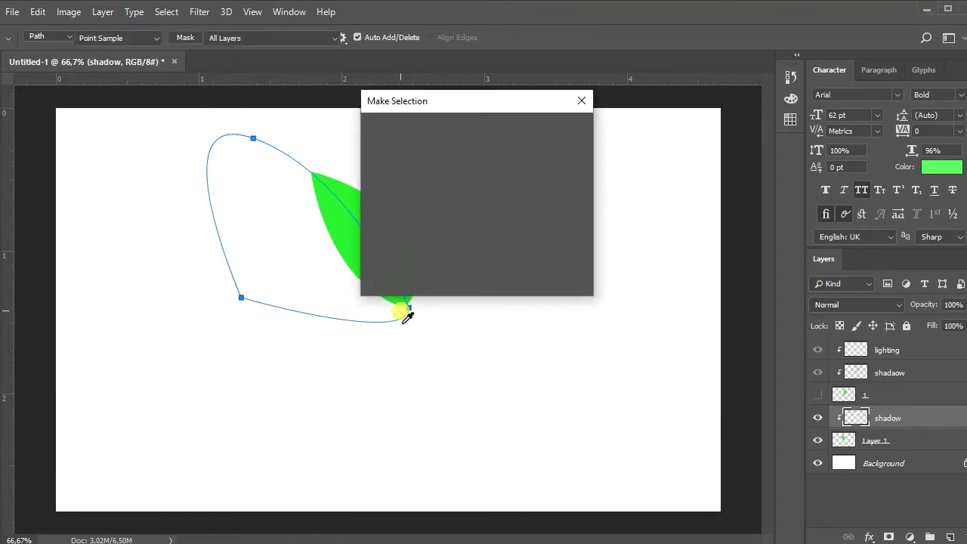
{"action": "key", "text": "Return"}
Set the brush's foreground colour to a darker green, about RGB 37, 228, 40
{"action": "key", "text": "b"}
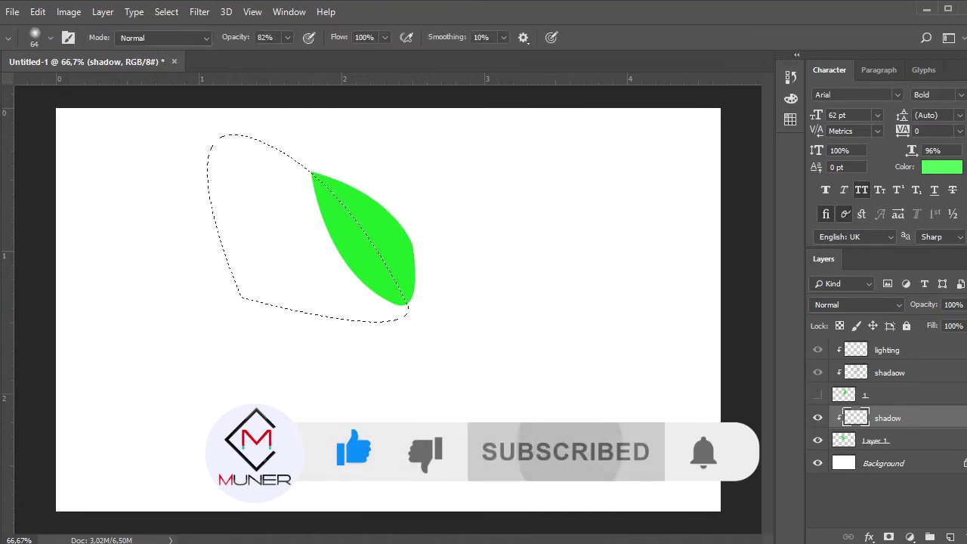
{"action": "mouse_move", "coordinate": [641, 274]}
{"action": "left_mouse_down"}
{"action": "mouse_move", "coordinate": [643, 214]}
{"action": "mouse_move", "coordinate": [657, 237]}
{"action": "left_mouse_up"}
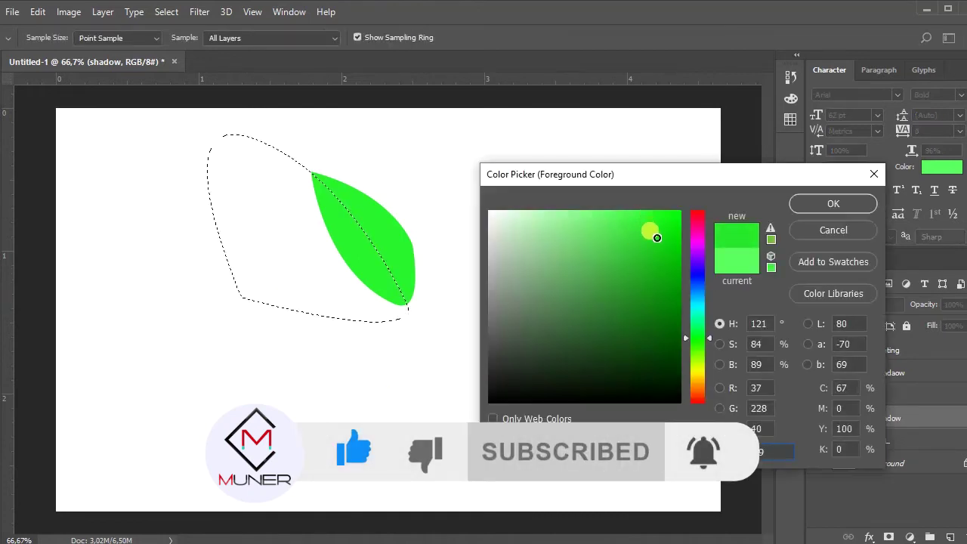
{"action": "left_click", "coordinate": [833, 204]}
Show the first leaf again and brush shading along the selected left half of the second leaf on the shadow layer
{"action": "left_click", "coordinate": [818, 395]}
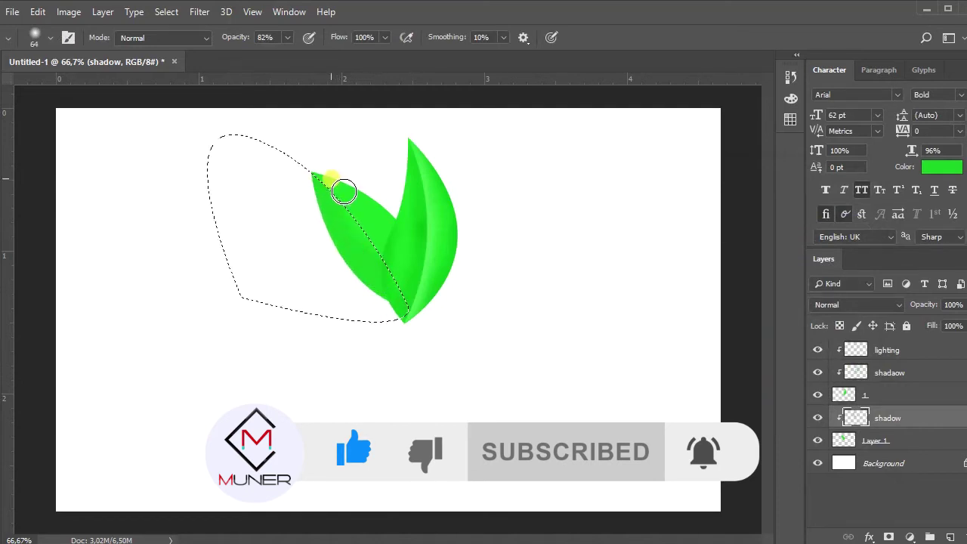
{"action": "mouse_move", "coordinate": [390, 210]}
{"action": "left_mouse_down"}
{"action": "mouse_move", "coordinate": [332, 183]}
{"action": "mouse_move", "coordinate": [406, 237]}
{"action": "mouse_move", "coordinate": [358, 193]}
{"action": "left_mouse_up"}
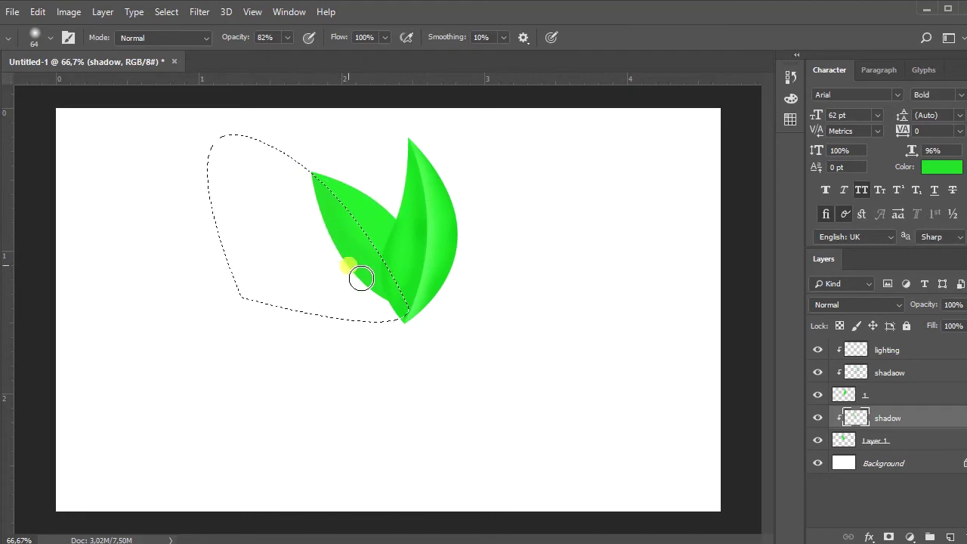
{"action": "left_click_drag", "start_coordinate": [361, 278], "coordinate": [377, 296]}
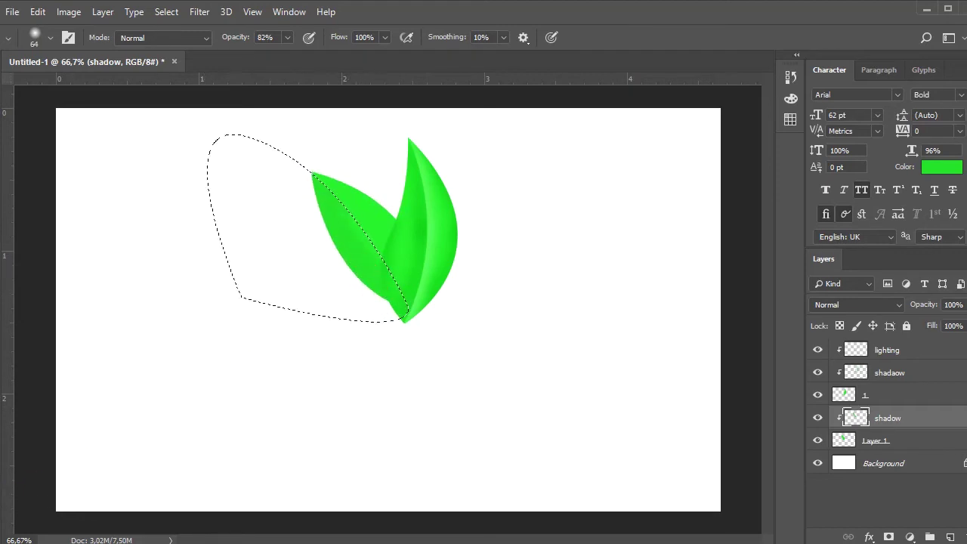
Set the foreground colour to #12d216 and brush darker shading along the second leaf's lower left edge
{"action": "left_click", "coordinate": [6, 491]}
{"action": "left_click", "coordinate": [656, 248]}
{"action": "left_click", "coordinate": [833, 204]}
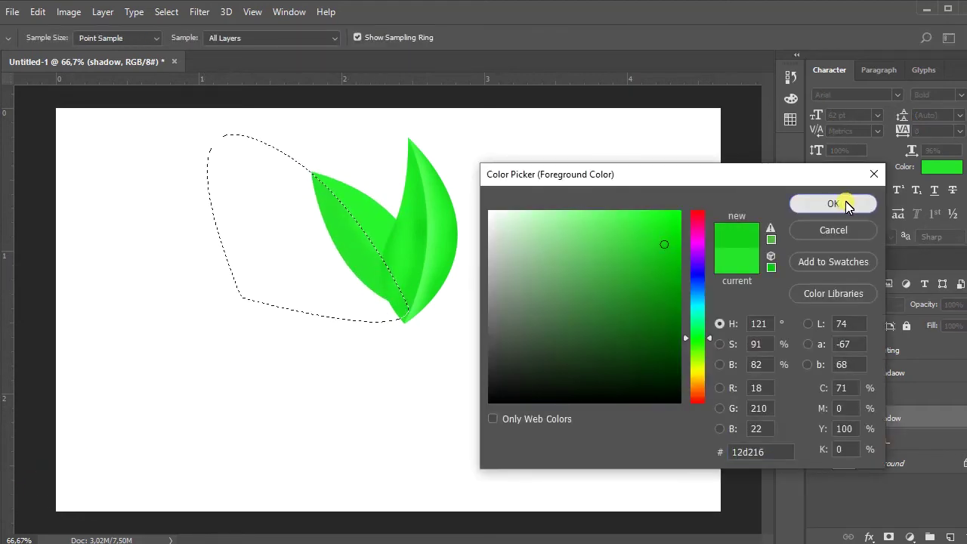
{"action": "left_click_drag", "start_coordinate": [385, 302], "coordinate": [348, 273]}
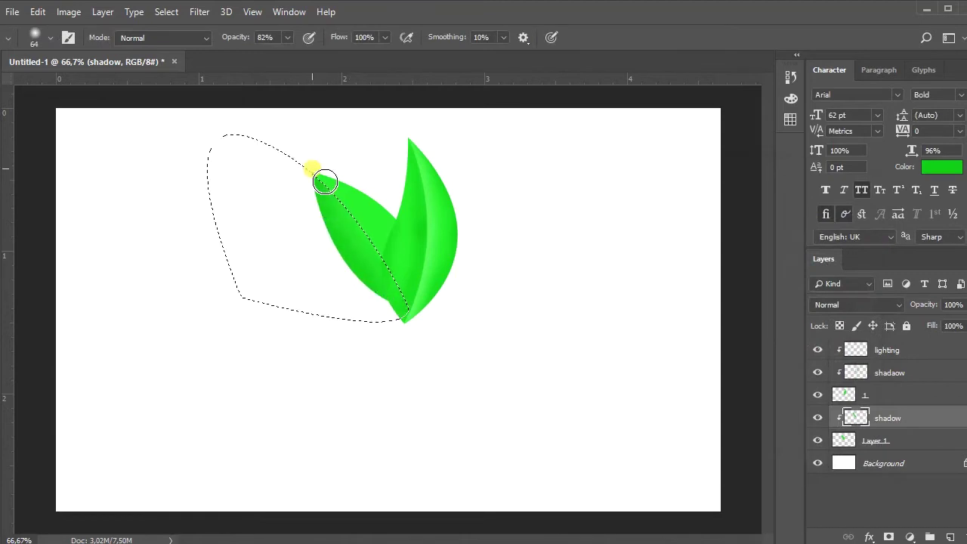
Invert the selection, brush shading onto the right half of the second leaf, and invert the selection back
{"action": "key", "text": "ctrl+shift+i"}
{"action": "mouse_move", "coordinate": [325, 182]}
{"action": "left_mouse_down"}
{"action": "mouse_move", "coordinate": [312, 167]}
{"action": "mouse_move", "coordinate": [399, 216]}
{"action": "mouse_move", "coordinate": [338, 189]}
{"action": "left_mouse_up"}
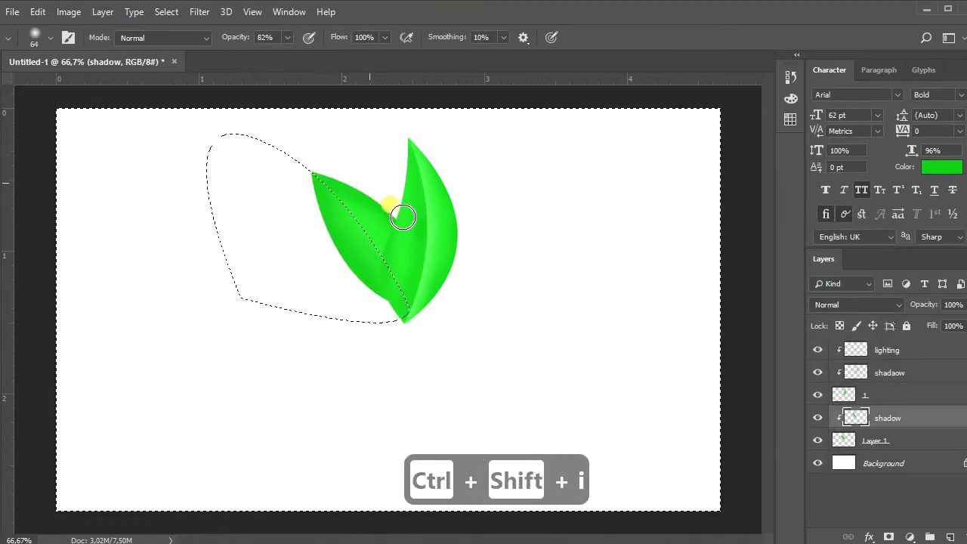
{"action": "left_click", "coordinate": [432, 264], "text": "shift"}
{"action": "left_click_drag", "start_coordinate": [431, 264], "coordinate": [389, 298]}
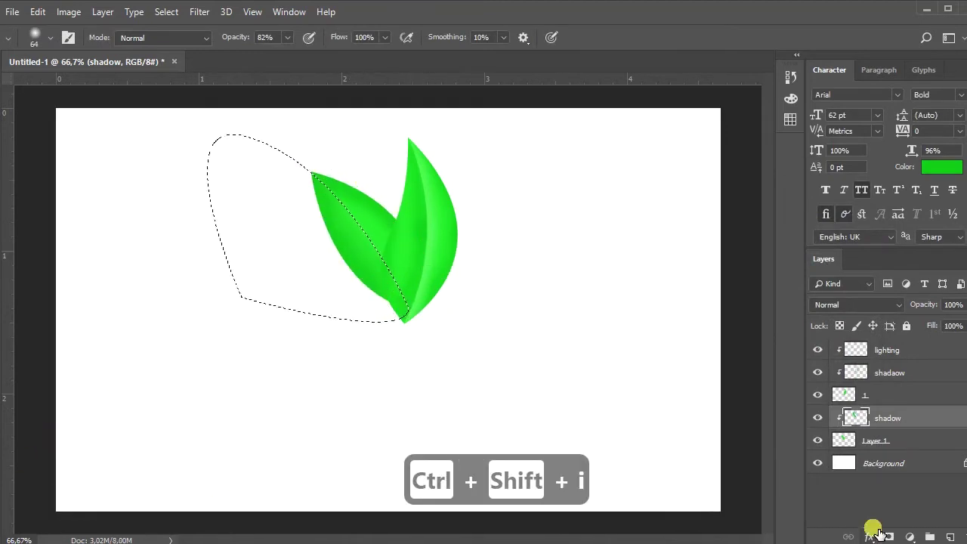
Add a clipped layer named lighting above the second leaf's shadow layer and set the foreground colour to #54fd57
{"action": "left_click", "coordinate": [951, 537]}
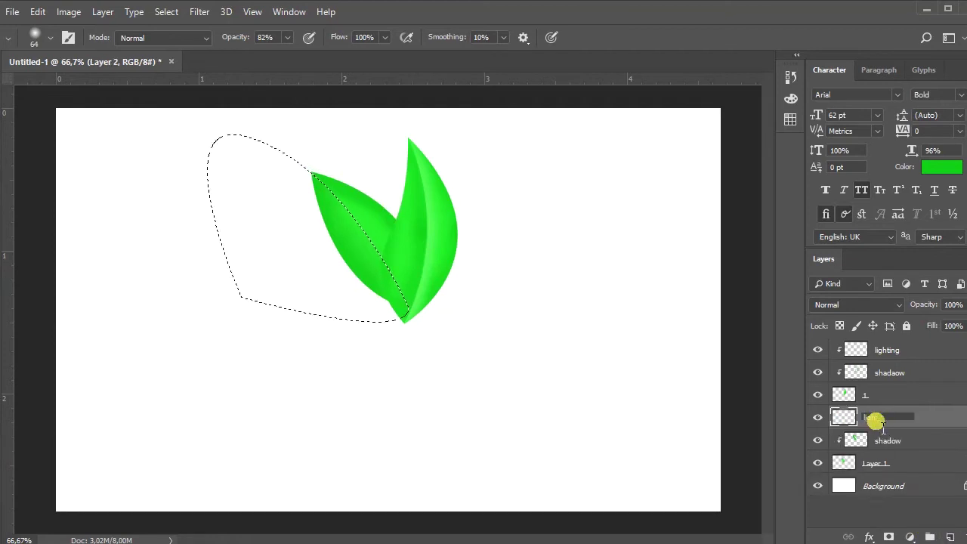
{"action": "left_click", "coordinate": [842, 428], "text": "alt"}
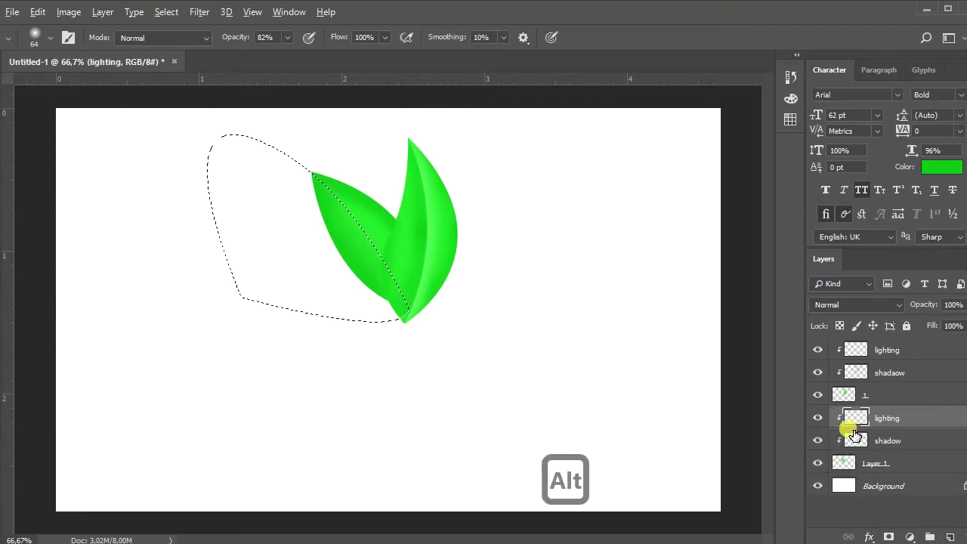
{"action": "key", "text": "i"}
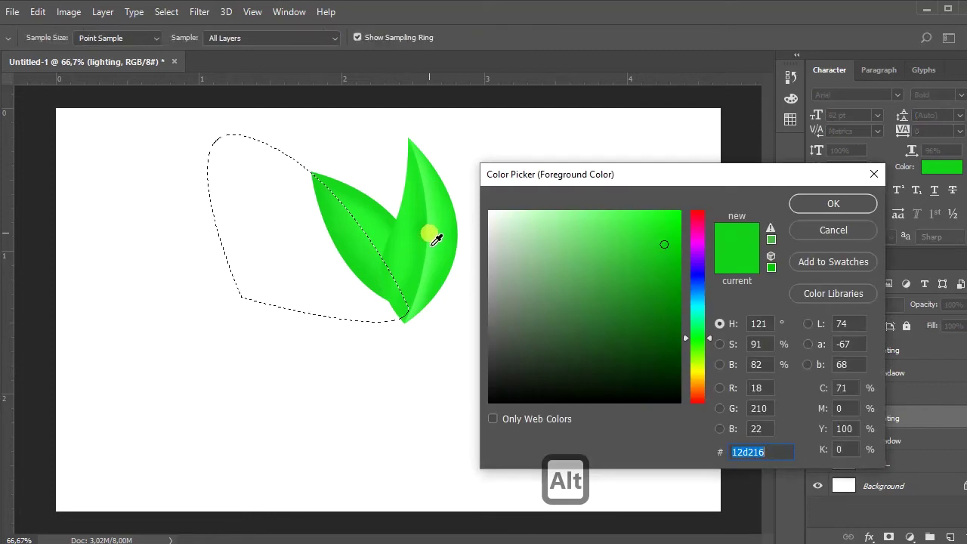
{"action": "left_click", "coordinate": [617, 212]}
{"action": "left_click", "coordinate": [841, 205]}
Brush a light highlight along the selected side of the second leaf's midrib and deselect
{"action": "key", "text": "b"}
{"action": "mouse_move", "coordinate": [401, 255]}
{"action": "left_mouse_down"}
{"action": "mouse_move", "coordinate": [398, 262]}
{"action": "mouse_move", "coordinate": [390, 233]}
{"action": "mouse_move", "coordinate": [340, 191]}
{"action": "mouse_move", "coordinate": [401, 277]}
{"action": "mouse_move", "coordinate": [341, 186]}
{"action": "mouse_move", "coordinate": [393, 246]}
{"action": "mouse_move", "coordinate": [335, 179]}
{"action": "left_mouse_up"}
{"action": "key", "text": "ctrl+d"}
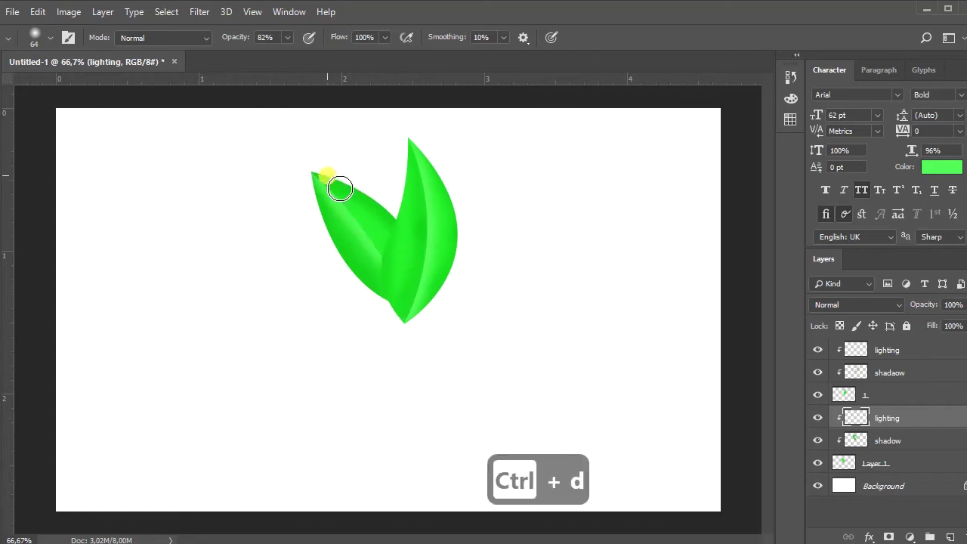
Select the topmost lighting layer and set the foreground colour to a medium bright green, #1fef23
{"action": "left_click", "coordinate": [907, 350]}
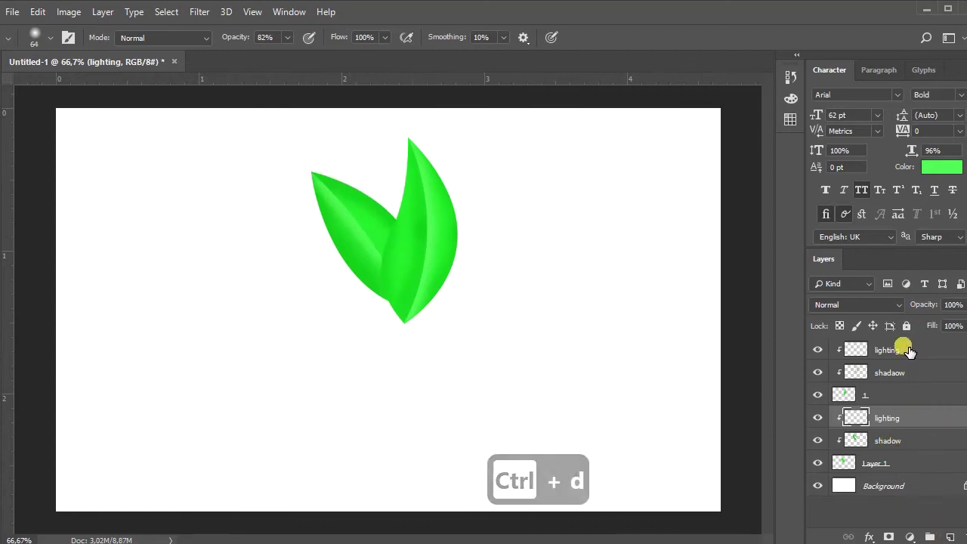
{"action": "left_click", "coordinate": [17, 492]}
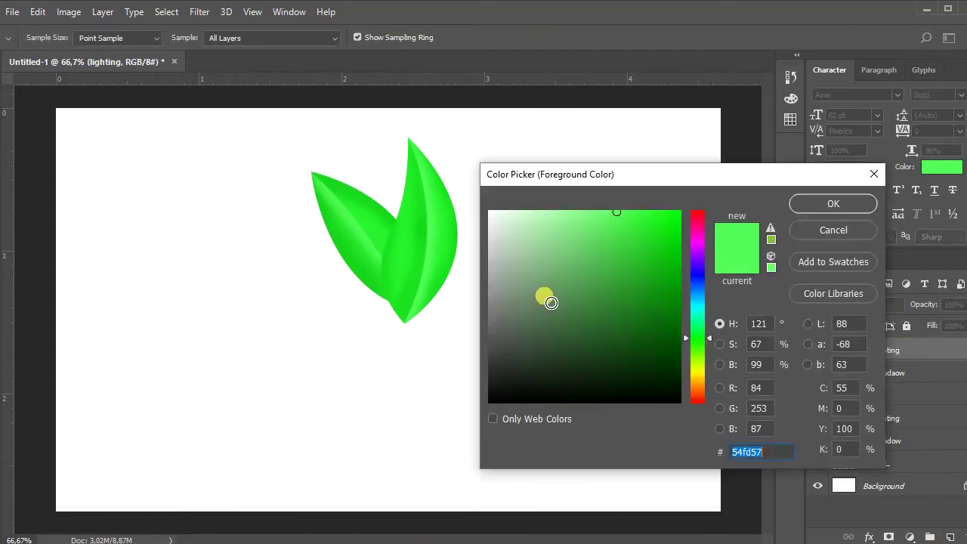
{"action": "left_click_drag", "start_coordinate": [656, 221], "coordinate": [663, 207]}
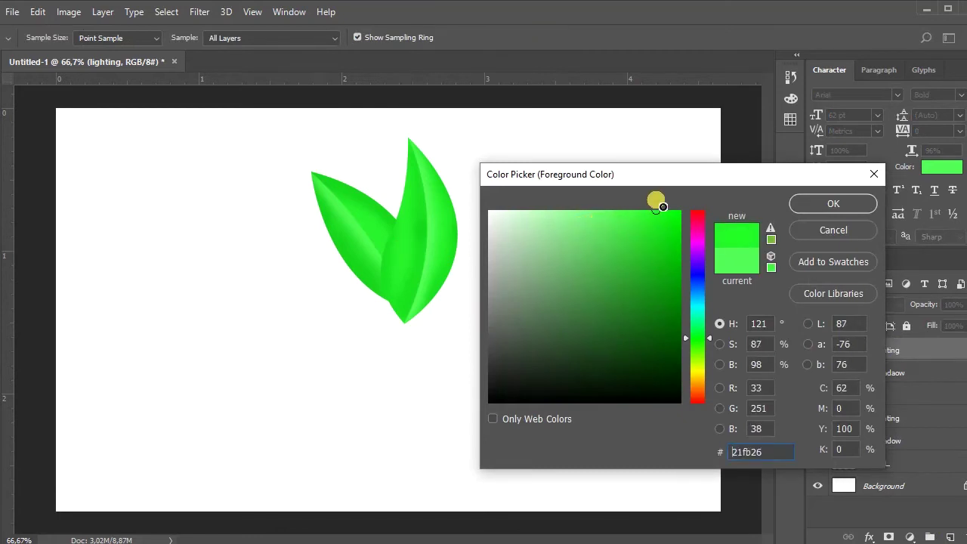
{"action": "left_click", "coordinate": [821, 202]}
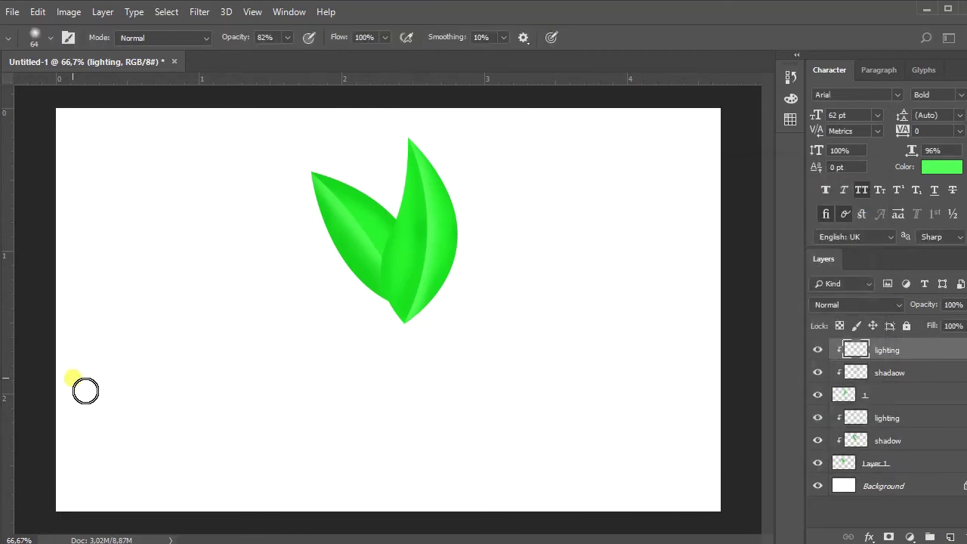
Draw a 334 × 104 px rounded rectangle with 10 px corners over the leaf bases and shift it to X 522 px
{"action": "left_click_drag", "start_coordinate": [39, 420], "coordinate": [49, 427]}
{"action": "left_click_drag", "start_coordinate": [335, 278], "coordinate": [505, 330]}
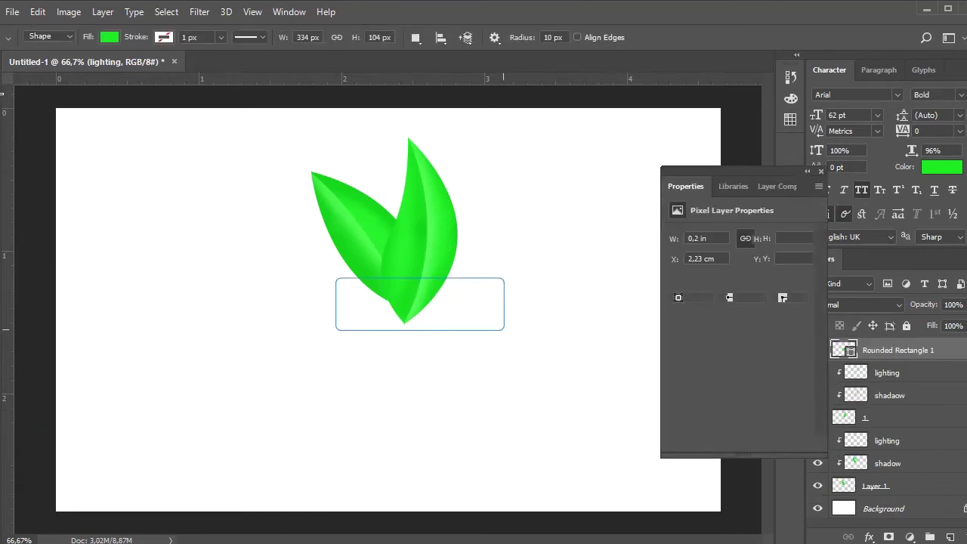
{"action": "key", "text": "v"}
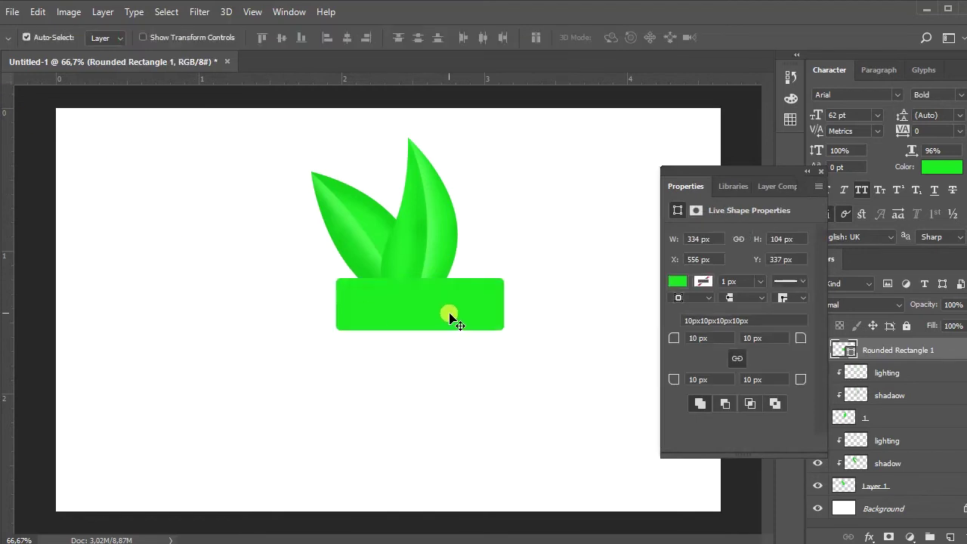
{"action": "left_click_drag", "start_coordinate": [448, 316], "coordinate": [435, 316]}
Add the text "YOUR NAME" in Arial Bold at 20,01 pt across the canvas
{"action": "key", "text": "t"}
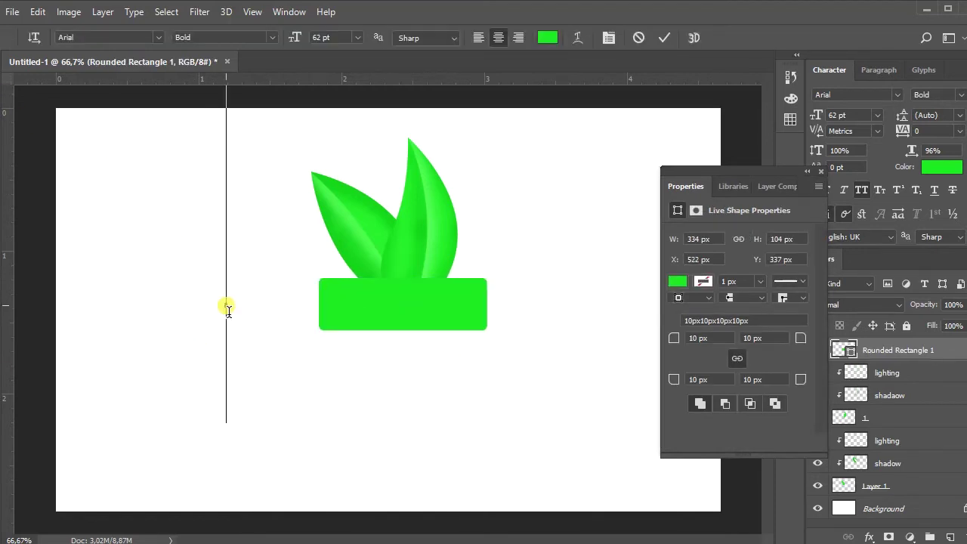
{"action": "left_click", "coordinate": [228, 310]}
{"action": "left_click_drag", "start_coordinate": [296, 37], "coordinate": [268, 36]}
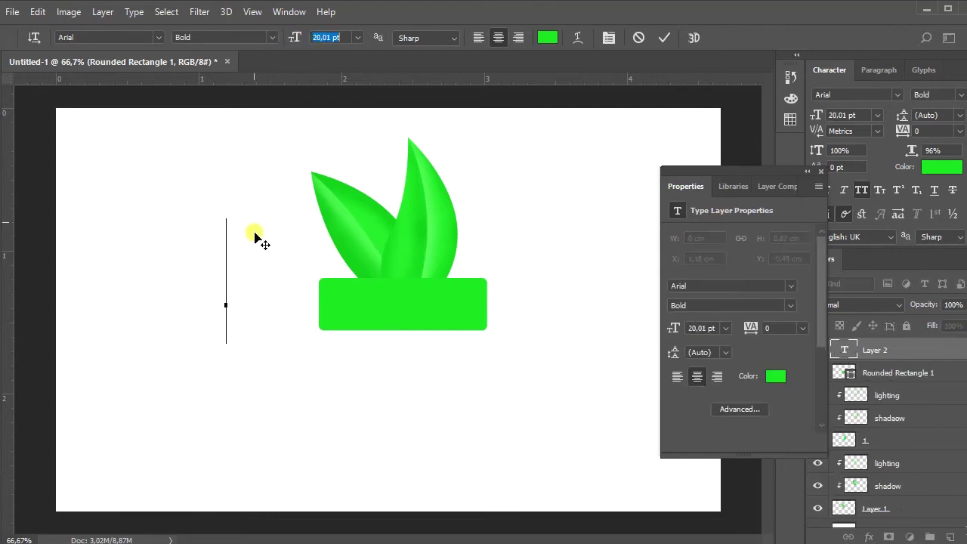
{"action": "type", "text": "YOUR NAME"}
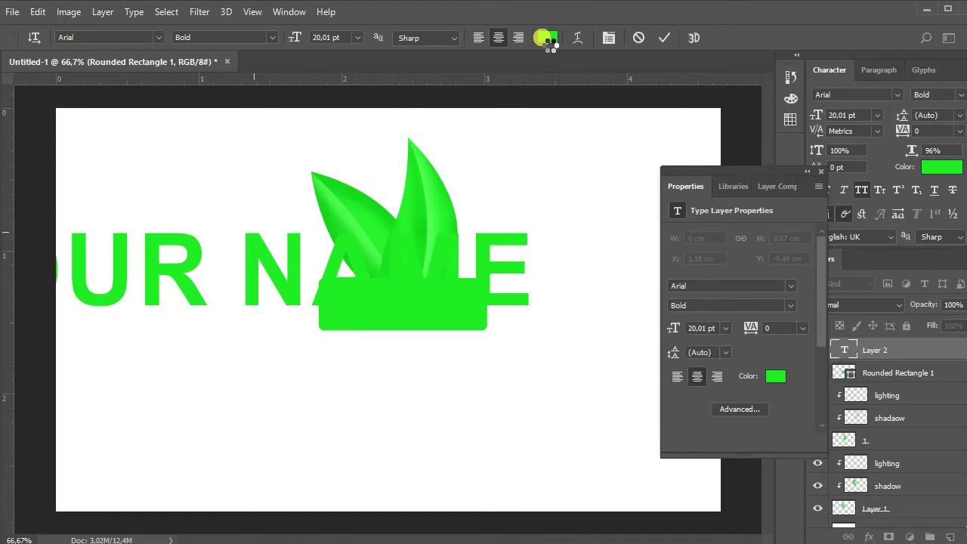
{"action": "key", "text": "ctrl+Return"}
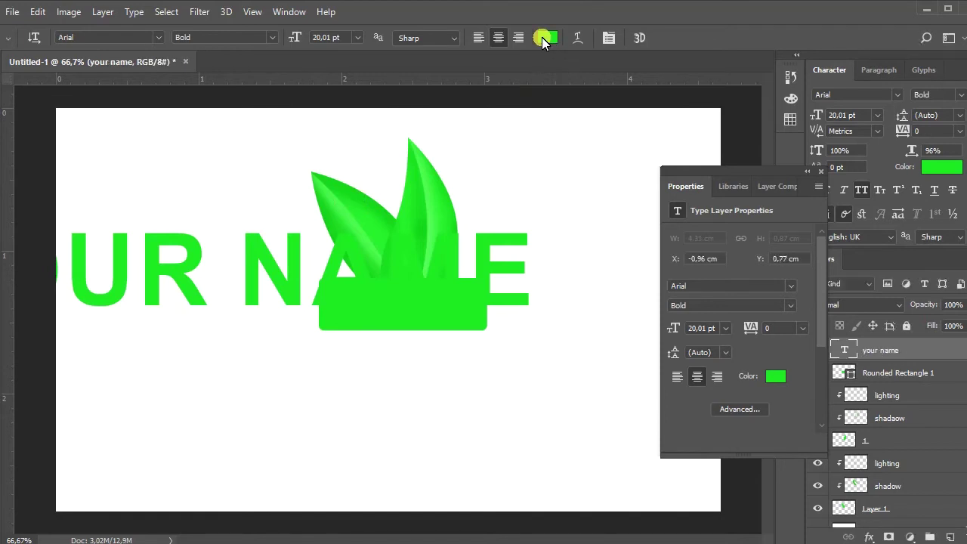
Change the "YOUR NAME" text colour to white, #ffffff
{"action": "left_click", "coordinate": [541, 37]}
{"action": "left_click", "coordinate": [489, 211]}
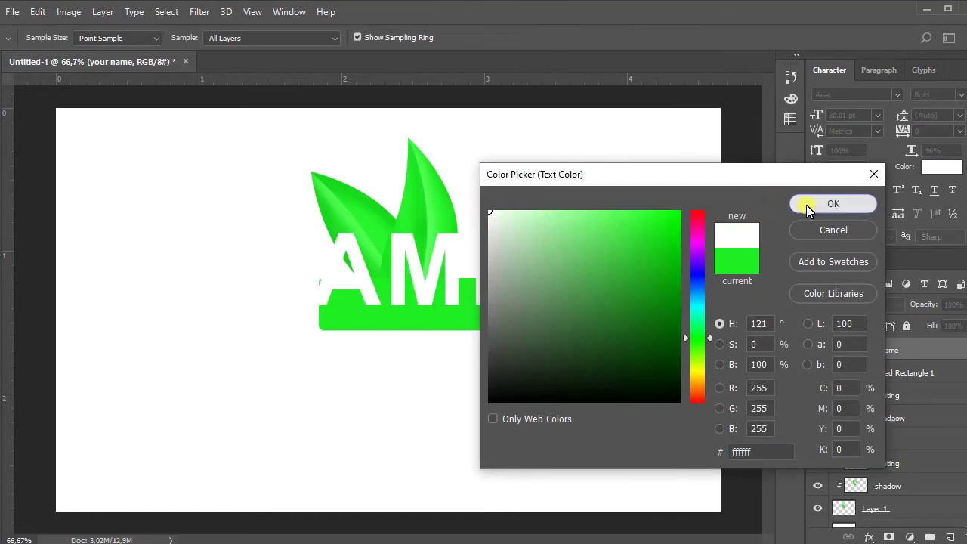
{"action": "left_click", "coordinate": [806, 205]}
Scale the "YOUR NAME" text to about 27% width and 30% height and fit it inside the green rounded rectangle
{"action": "key", "text": "ctrl+t"}
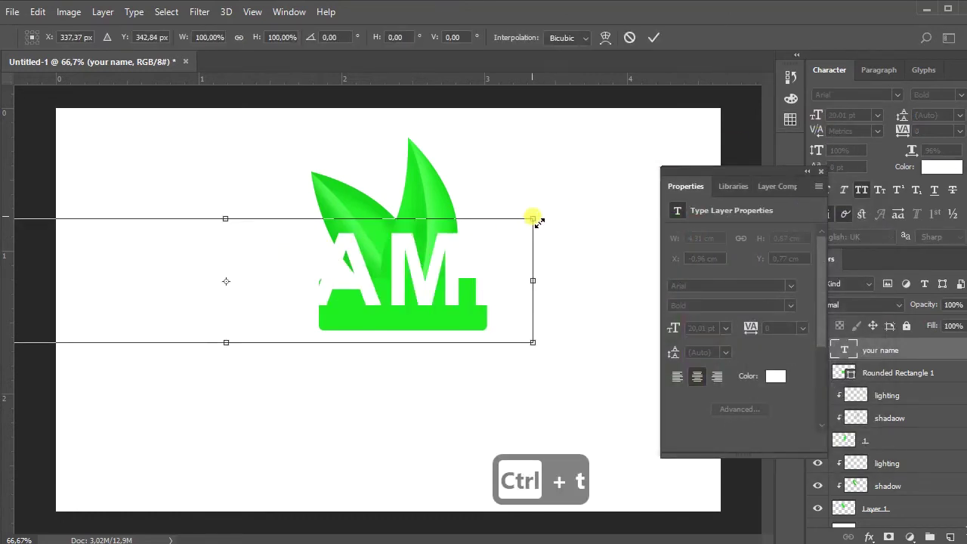
{"action": "left_click_drag", "start_coordinate": [533, 219], "coordinate": [579, 300]}
{"action": "left_click_drag", "start_coordinate": [639, 281], "coordinate": [485, 302]}
{"action": "left_click_drag", "start_coordinate": [406, 293], "coordinate": [405, 288]}
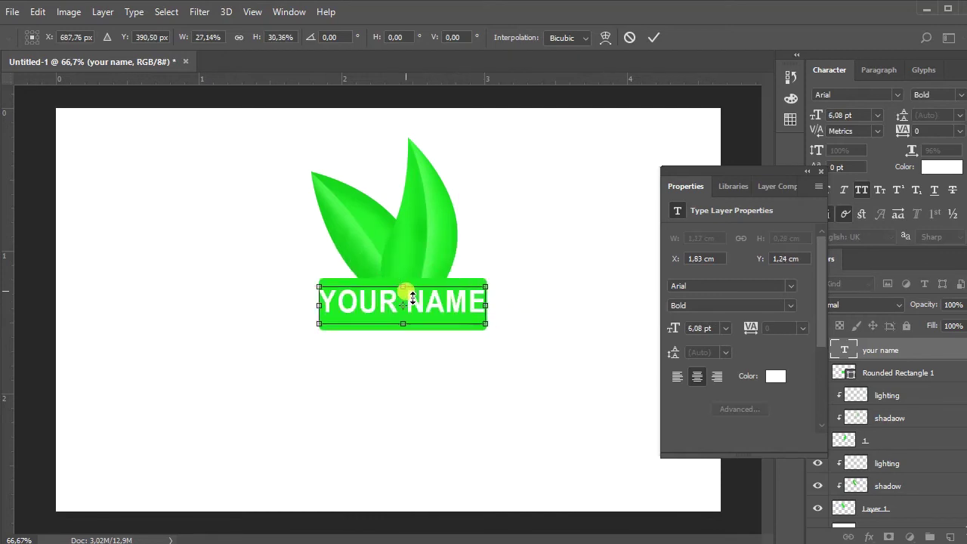
{"action": "key", "text": "Return"}
Reduce the rounded rectangle's height to 88 px by raising its lower edge
{"action": "left_click", "coordinate": [882, 371], "text": "ctrl"}
{"action": "key", "text": "ctrl+t"}
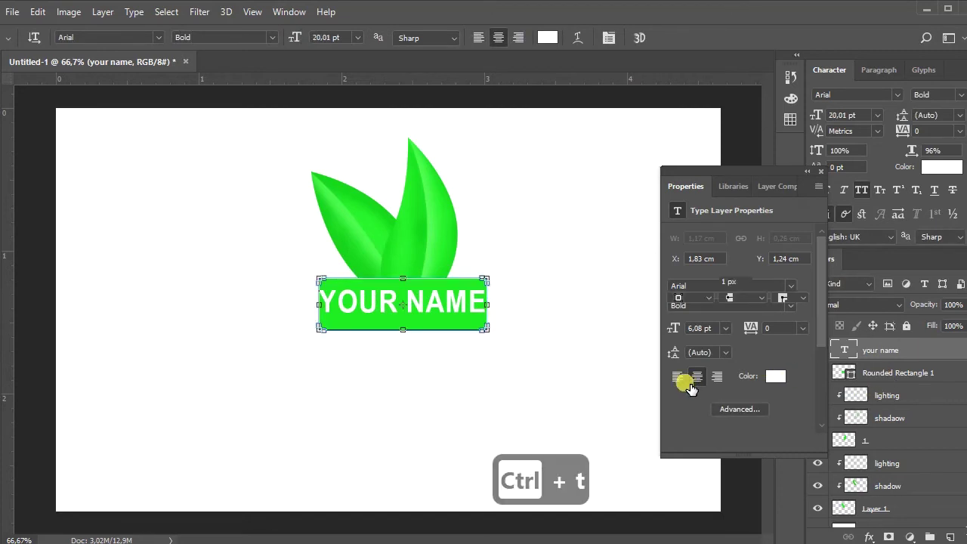
{"action": "left_click_drag", "start_coordinate": [405, 330], "coordinate": [404, 321]}
{"action": "key", "text": "Return"}
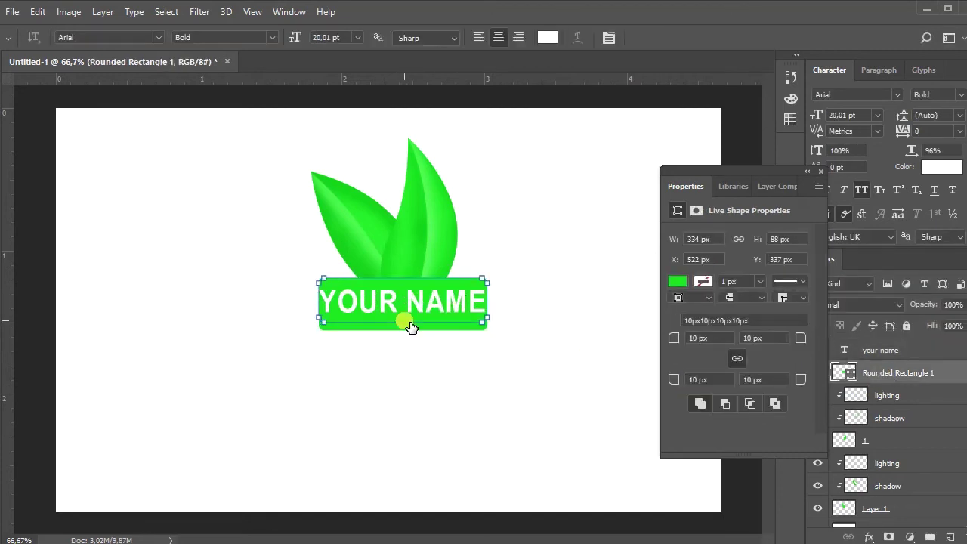
Set the "YOUR NAME" text size to 5,8 pt and nudge the text to the centre of the rectangle
{"action": "left_click", "coordinate": [932, 354]}
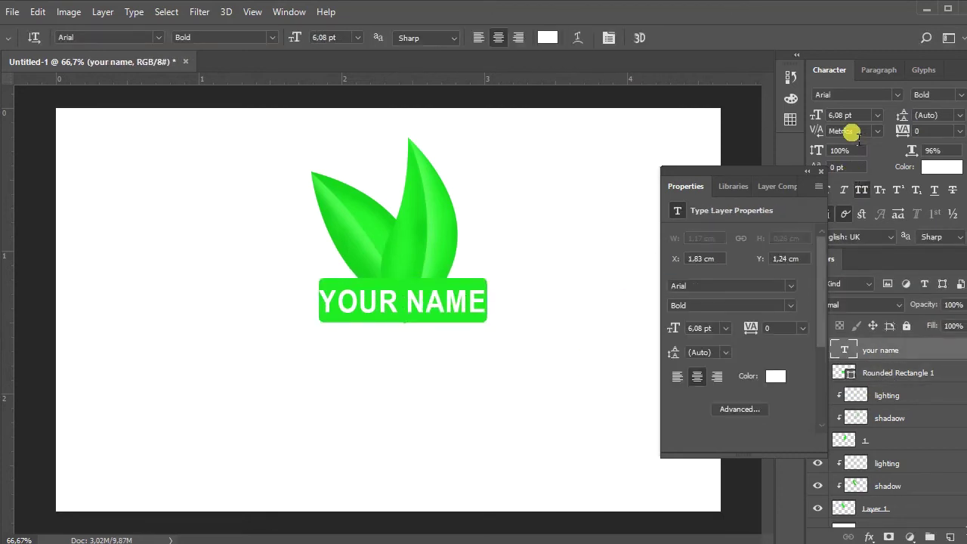
{"action": "type", "text": "5,8"}
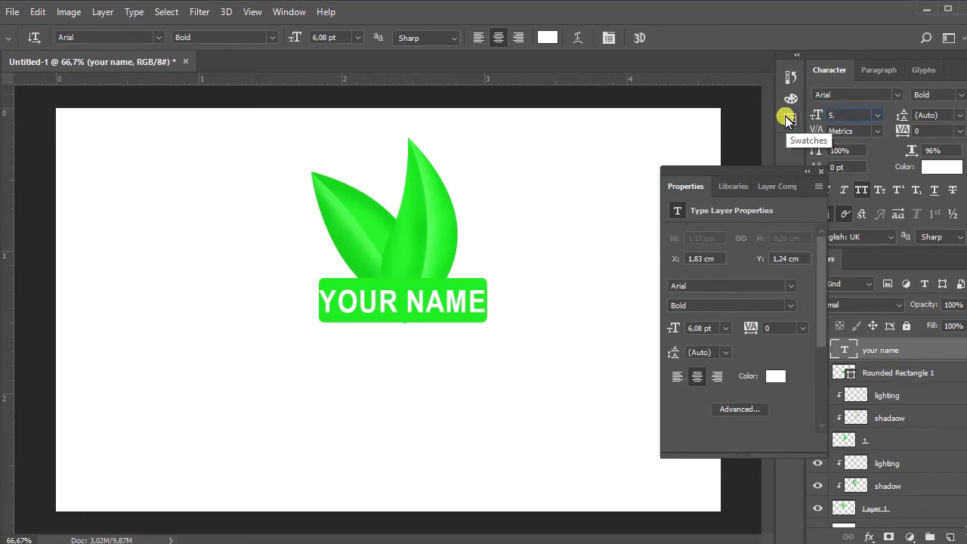
{"action": "key", "text": "Return"}
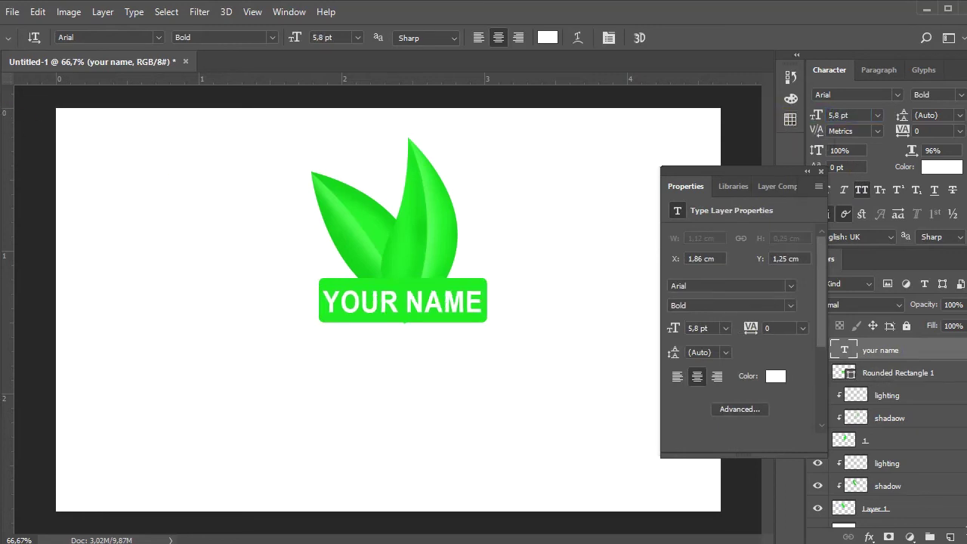
{"action": "key", "text": "v"}
{"action": "left_click_drag", "start_coordinate": [375, 302], "coordinate": [384, 310]}
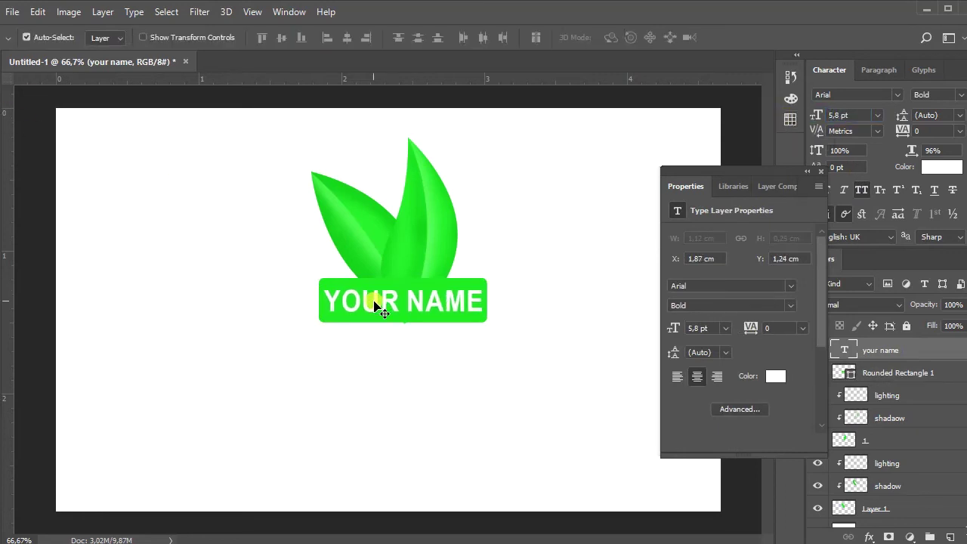
Add a new layer above the rounded rectangle and clip it to the rectangle
{"action": "left_click", "coordinate": [907, 374]}
{"action": "left_click", "coordinate": [951, 536]}
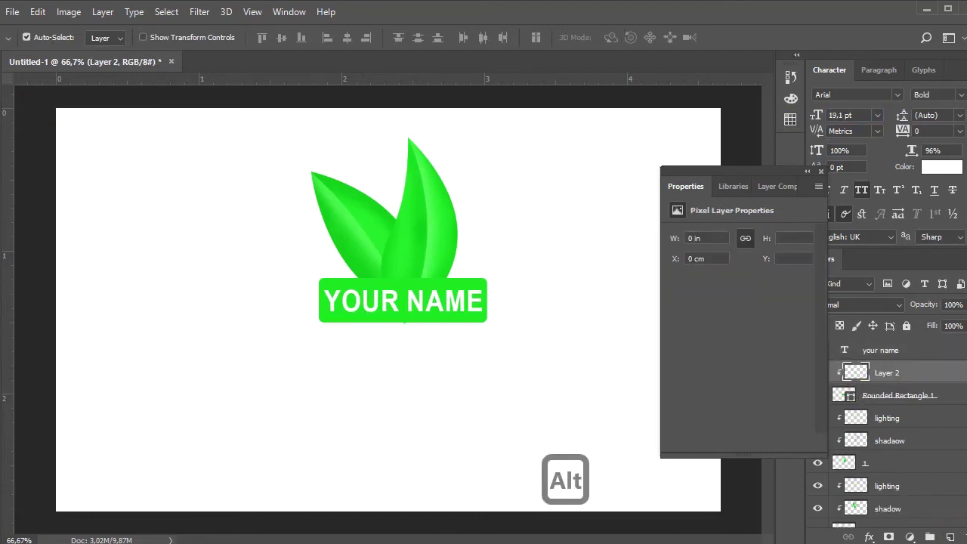
{"action": "key", "text": "g"}
{"action": "left_click", "coordinate": [850, 383], "text": "alt"}
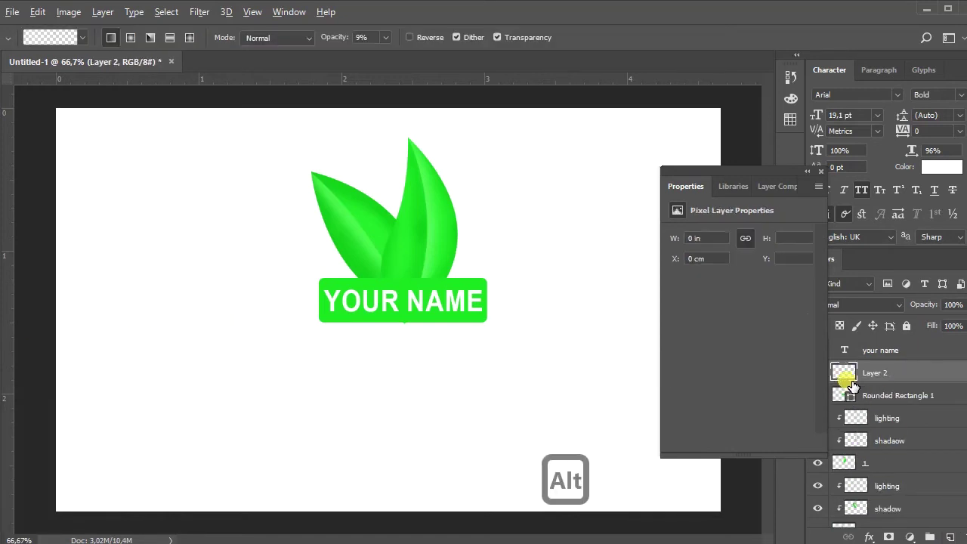
{"action": "left_click", "coordinate": [850, 387], "text": "alt"}
Draw a triangular Pen path cutting diagonally across the rounded rectangle and convert it into a selection
{"action": "key", "text": "p"}
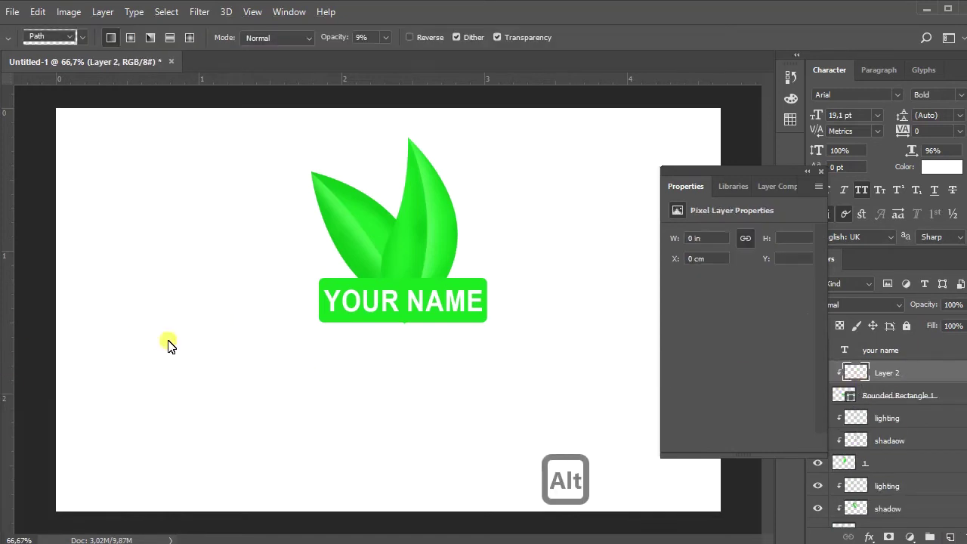
{"action": "left_click", "coordinate": [295, 333]}
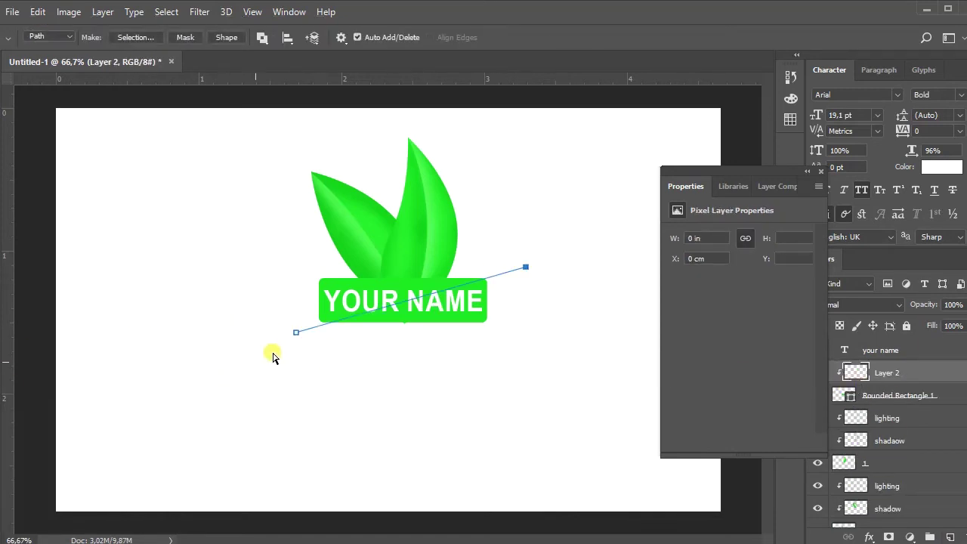
{"action": "left_click", "coordinate": [278, 222]}
{"action": "left_click", "coordinate": [296, 333]}
{"action": "key", "text": "ctrl"}
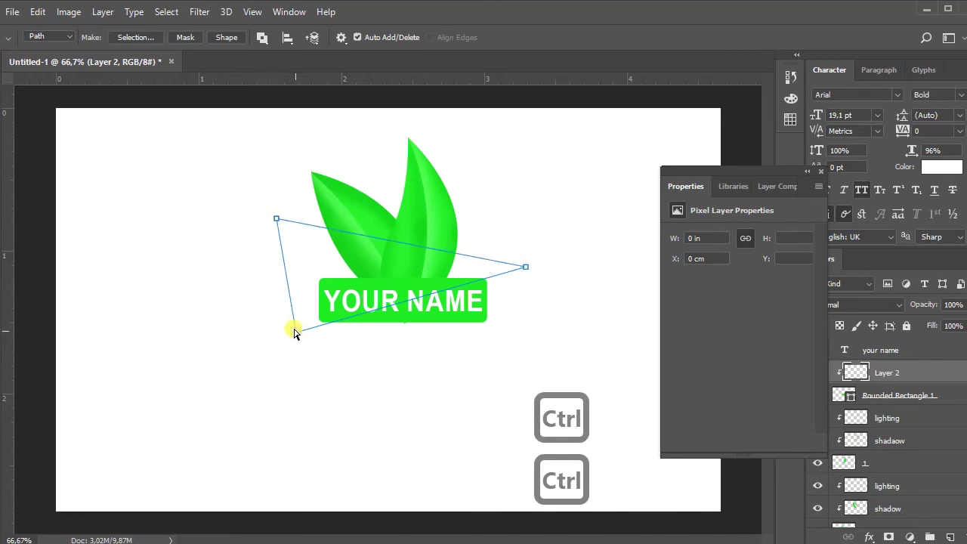
{"action": "left_click_drag", "start_coordinate": [295, 333], "coordinate": [292, 333]}
{"action": "right_click", "coordinate": [364, 302]}
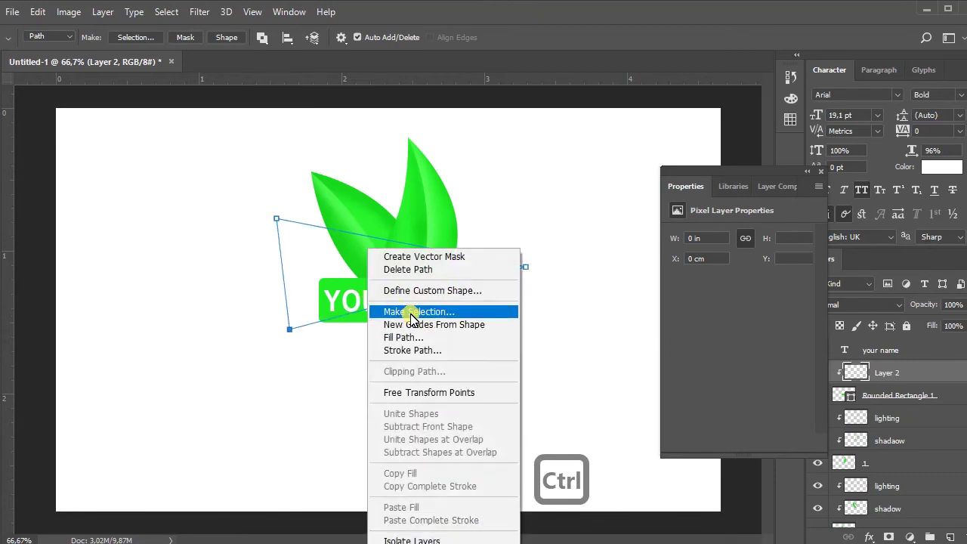
{"action": "left_click", "coordinate": [378, 312]}
{"action": "key", "text": "Return"}
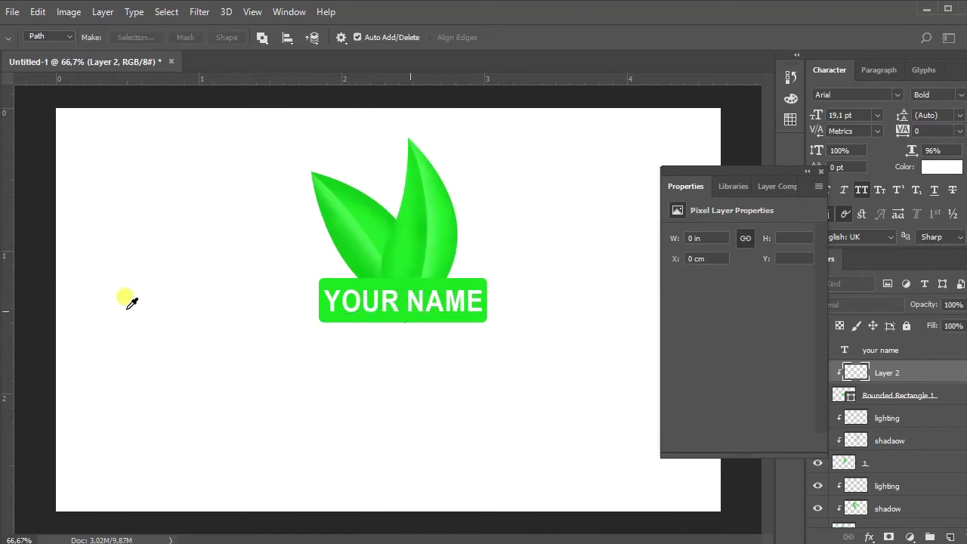
Fill the selection with a white-to-transparent linear gradient, deselect, and lower the layer's opacity to 29%
{"action": "key", "text": "g"}
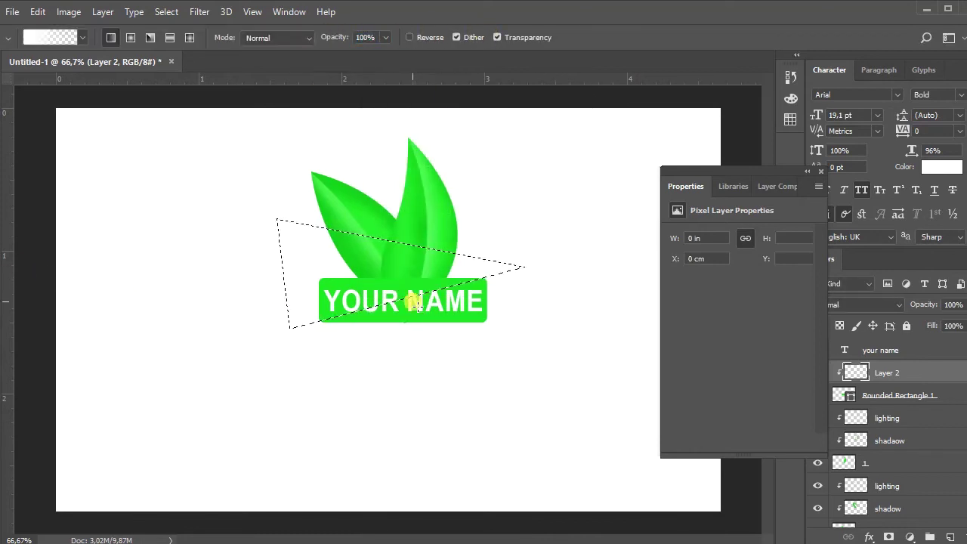
{"action": "left_click_drag", "start_coordinate": [403, 308], "coordinate": [371, 269]}
{"action": "key", "text": "ctrl+d"}
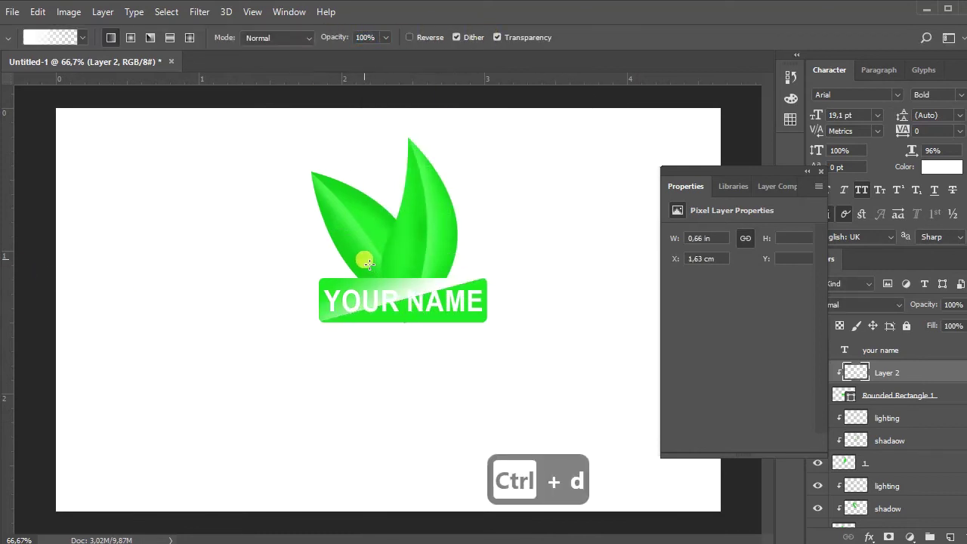
{"action": "left_click_drag", "start_coordinate": [935, 308], "coordinate": [876, 306]}
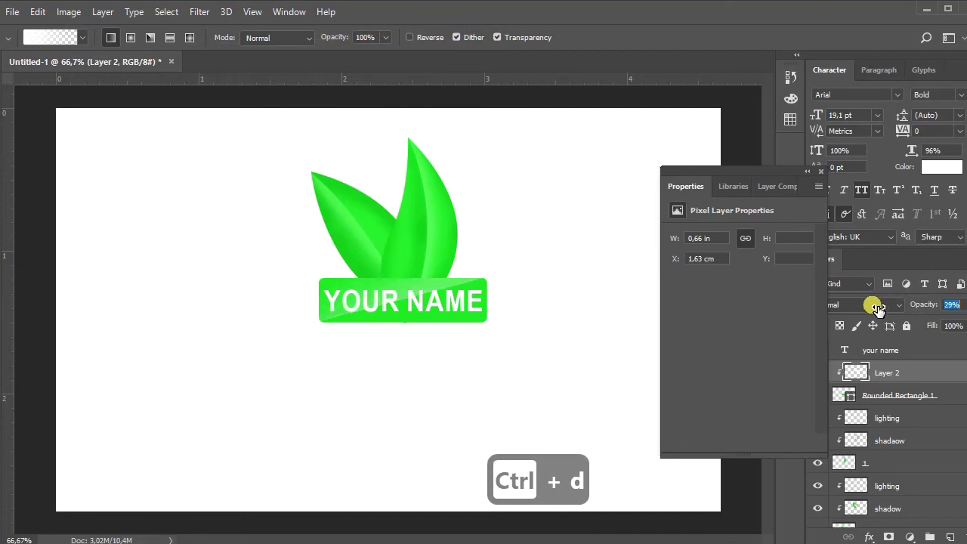
Change the rounded rectangle's fill colour to the darker green 08d80c and close the layer properties
{"action": "double_click", "coordinate": [844, 396]}
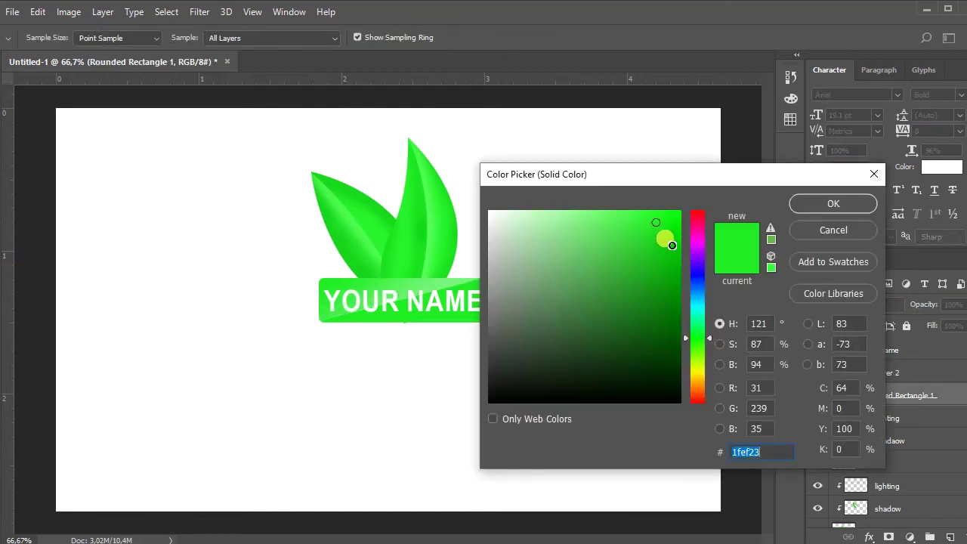
{"action": "left_click_drag", "start_coordinate": [672, 245], "coordinate": [681, 253]}
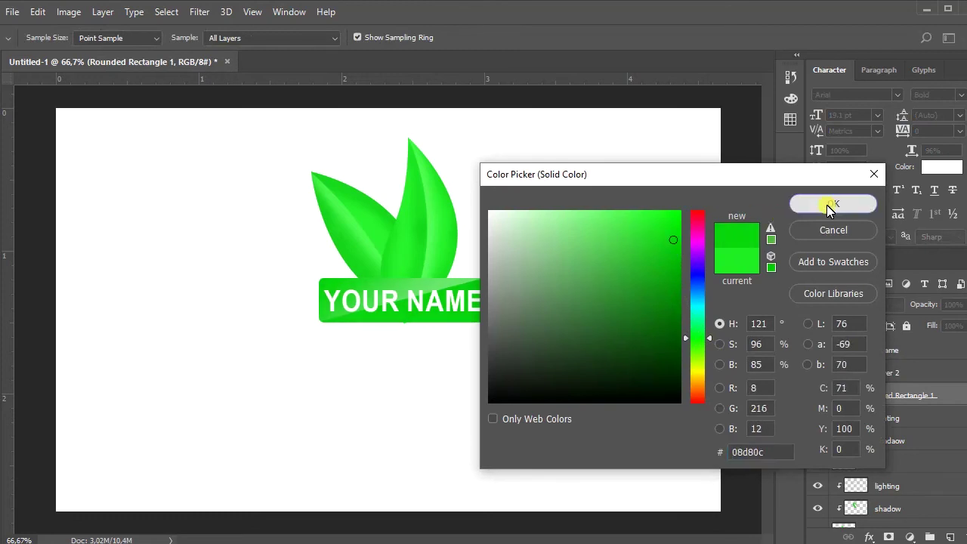
{"action": "left_click", "coordinate": [832, 204]}
{"action": "right_click", "coordinate": [775, 170]}
{"action": "left_click", "coordinate": [802, 180]}
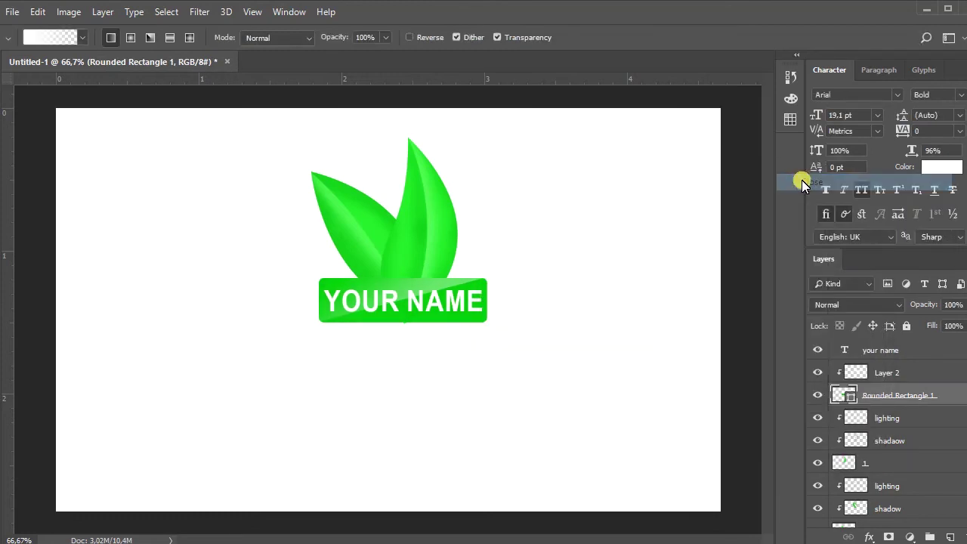
Convert the locked Background into a regular layer and add a Gradient Overlay style to it
{"action": "left_click", "coordinate": [904, 521]}
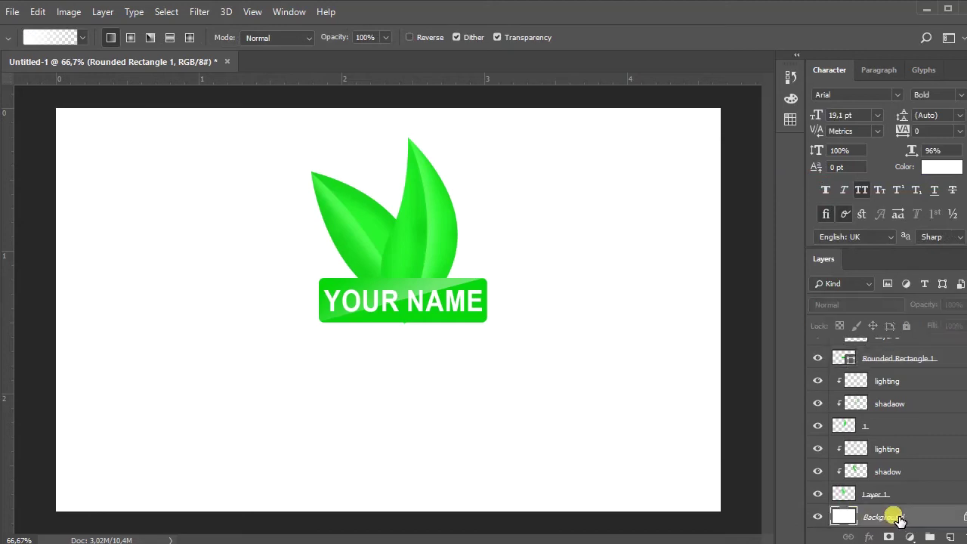
{"action": "double_click", "coordinate": [896, 520]}
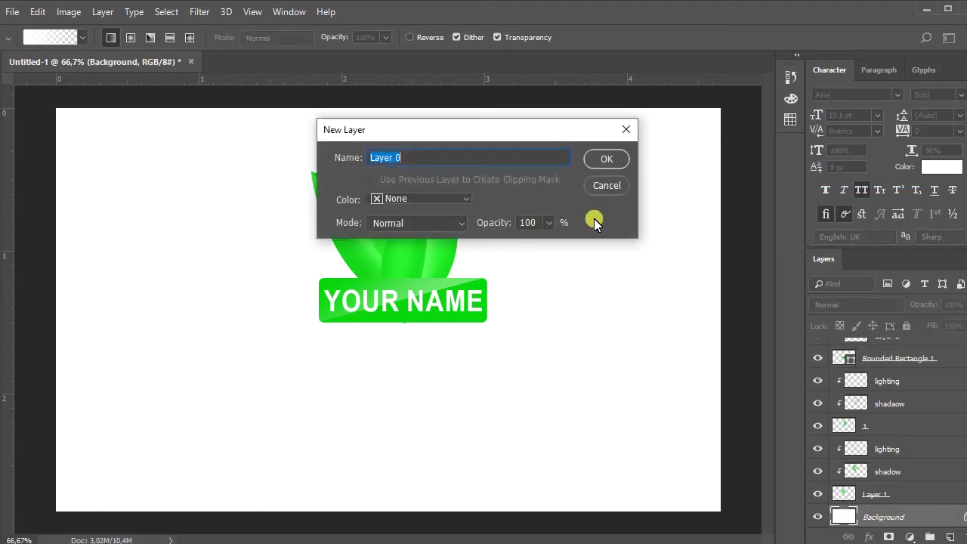
{"action": "left_click", "coordinate": [602, 155]}
{"action": "left_click", "coordinate": [871, 537]}
{"action": "left_click", "coordinate": [887, 488]}
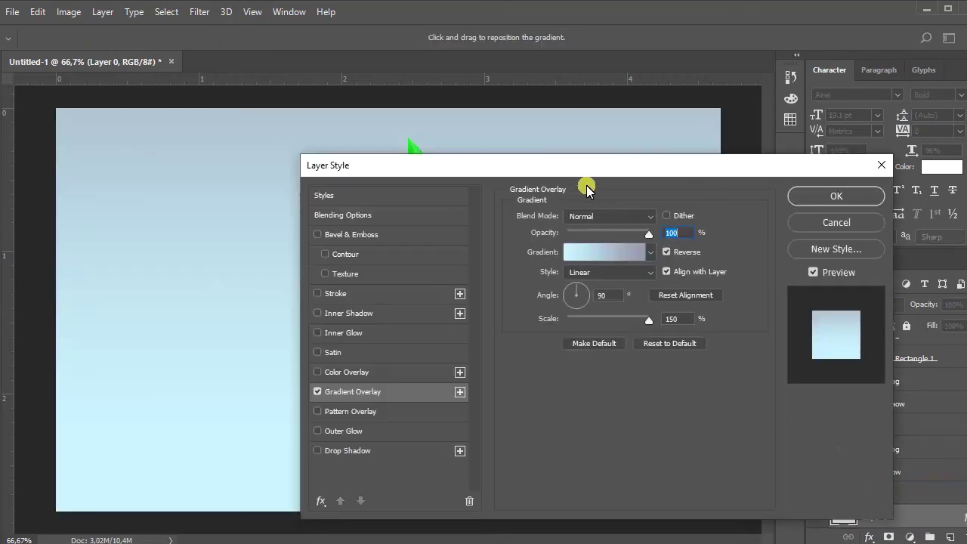
Set the overlay gradient's starting colour stop to grey adadad, keeping the light blue end stop
{"action": "left_click_drag", "start_coordinate": [583, 161], "coordinate": [827, 149]}
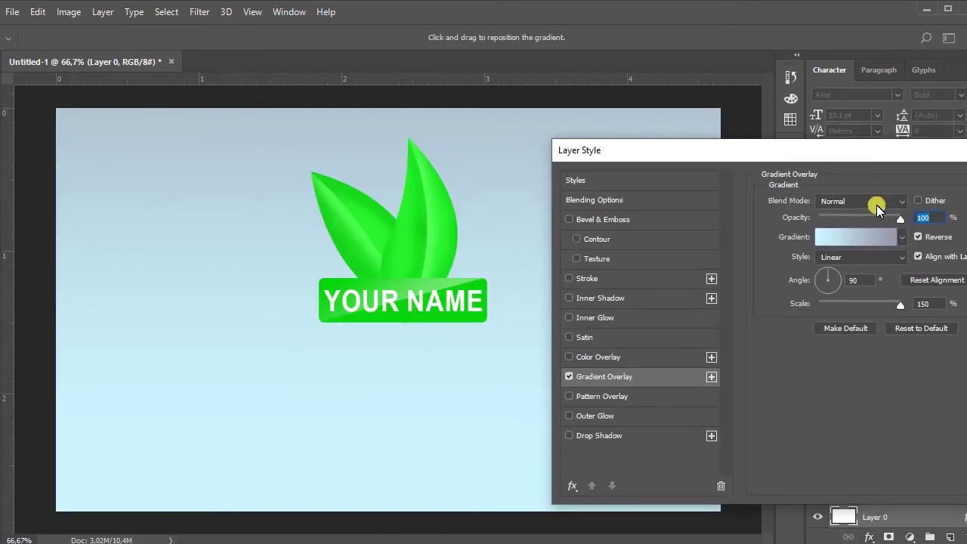
{"action": "left_click", "coordinate": [877, 238]}
{"action": "left_click", "coordinate": [573, 371]}
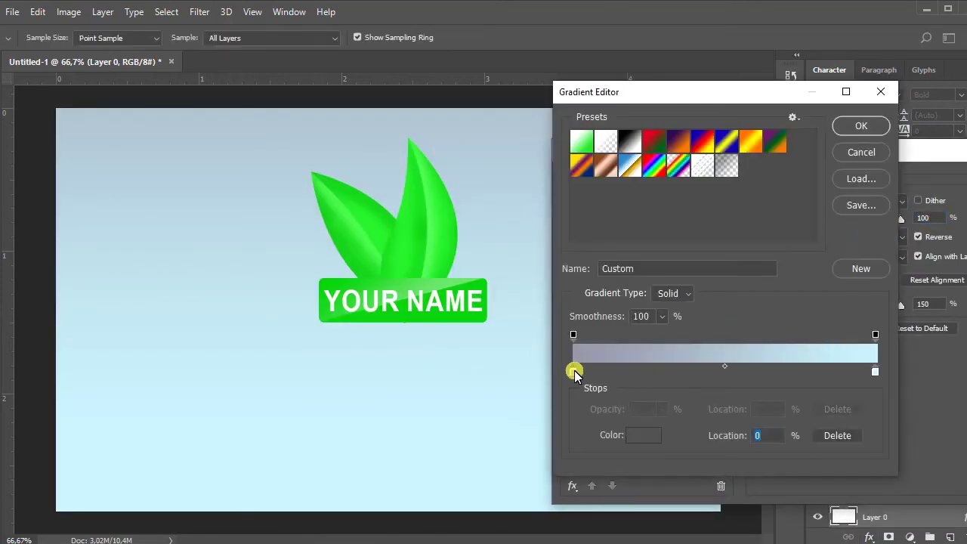
{"action": "left_click", "coordinate": [574, 371]}
{"action": "mouse_move", "coordinate": [495, 276]}
{"action": "left_mouse_down"}
{"action": "mouse_move", "coordinate": [476, 275]}
{"action": "mouse_move", "coordinate": [489, 272]}
{"action": "left_mouse_up"}
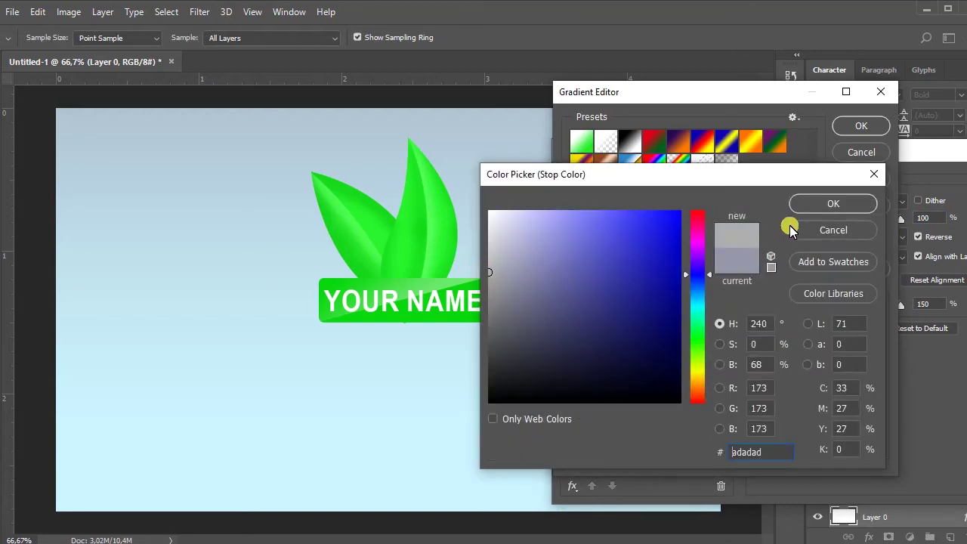
{"action": "left_click", "coordinate": [817, 204]}
{"action": "left_click", "coordinate": [863, 127]}
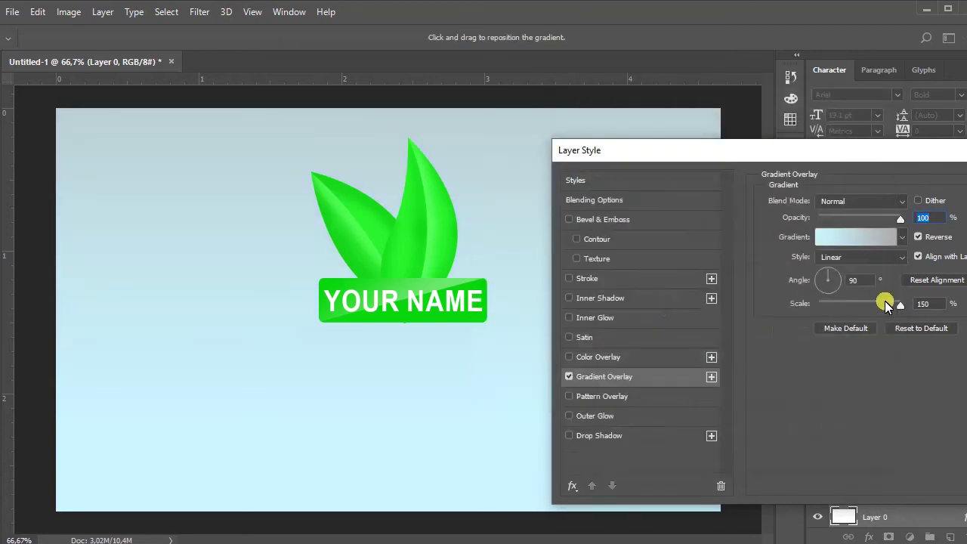
Set the Gradient Overlay scale to 120% and apply the layer style
{"action": "left_click_drag", "start_coordinate": [892, 310], "coordinate": [871, 294]}
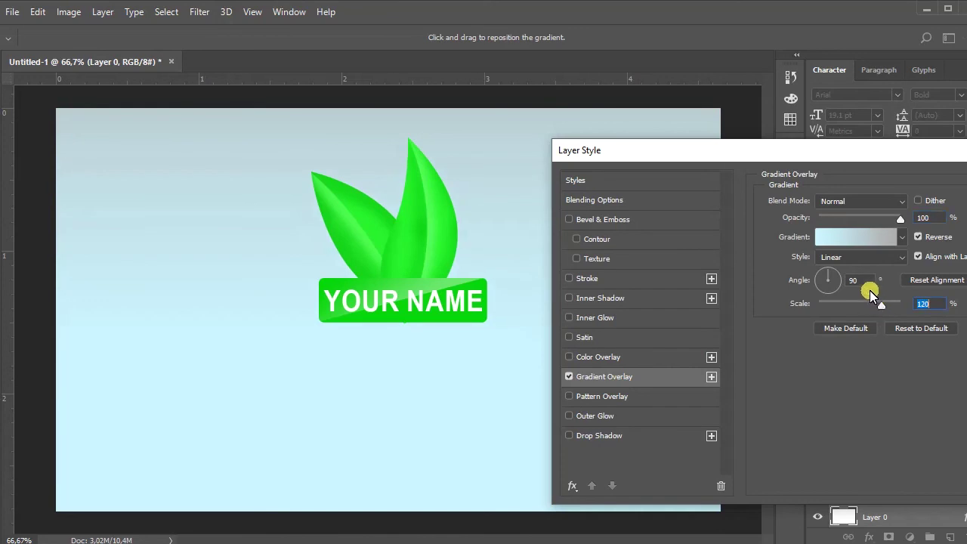
{"action": "left_click_drag", "start_coordinate": [876, 155], "coordinate": [664, 158]}
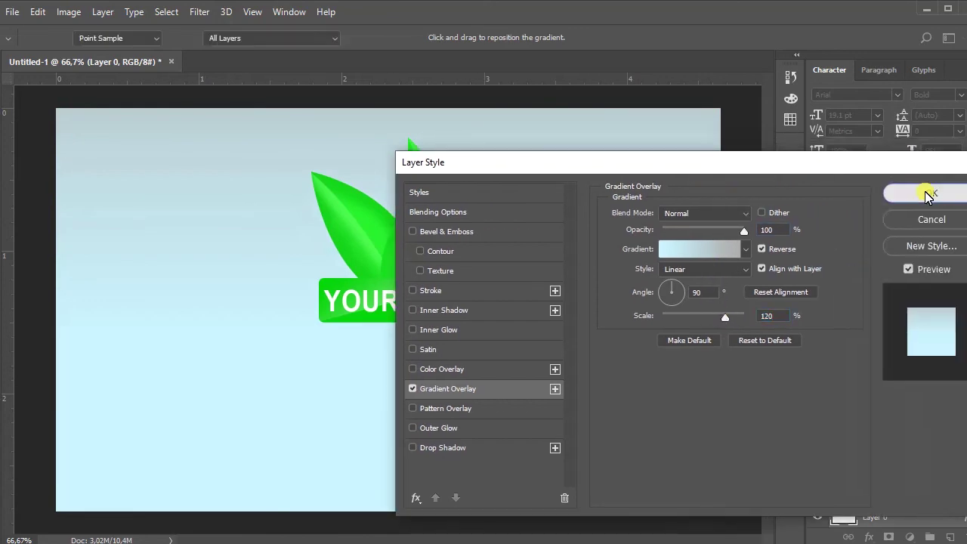
{"action": "left_click", "coordinate": [928, 194]}
Select all logo layers above the background, enlarge them to about 144% wide and 140% high, centre them on the canvas and stretch them slightly taller
{"action": "left_click", "coordinate": [925, 494]}
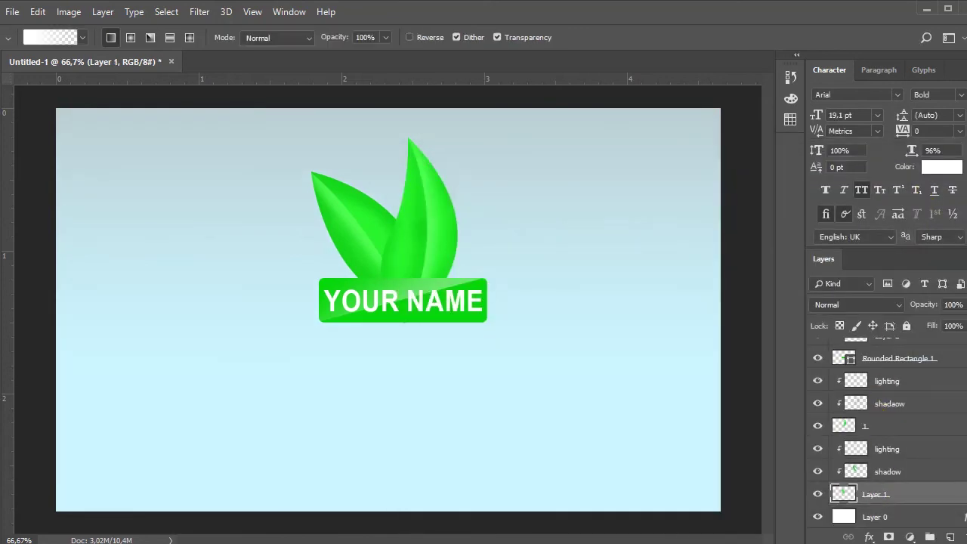
{"action": "scroll", "coordinate": [892, 438], "scroll_direction": "up", "scroll_amount": 2}
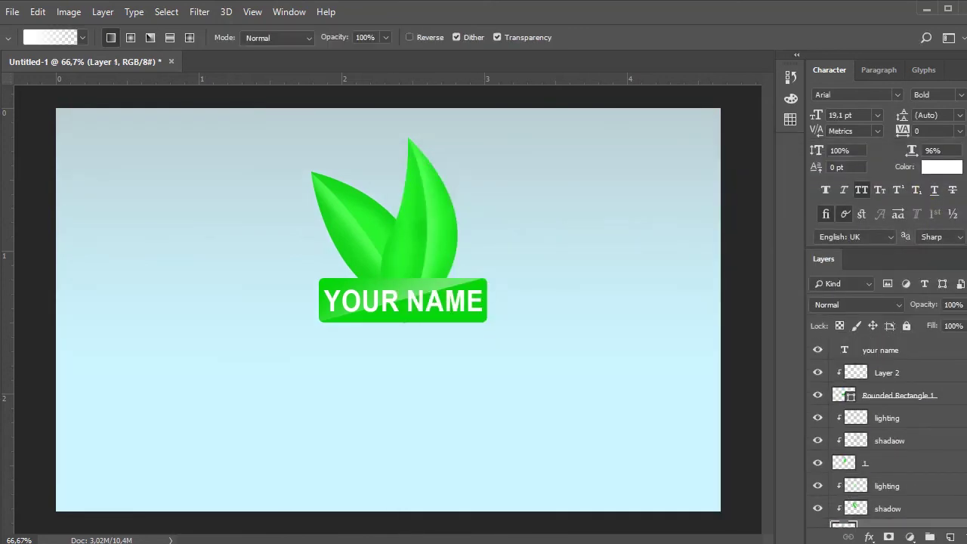
{"action": "left_click", "coordinate": [894, 358], "text": "shift"}
{"action": "key", "text": "ctrl+t"}
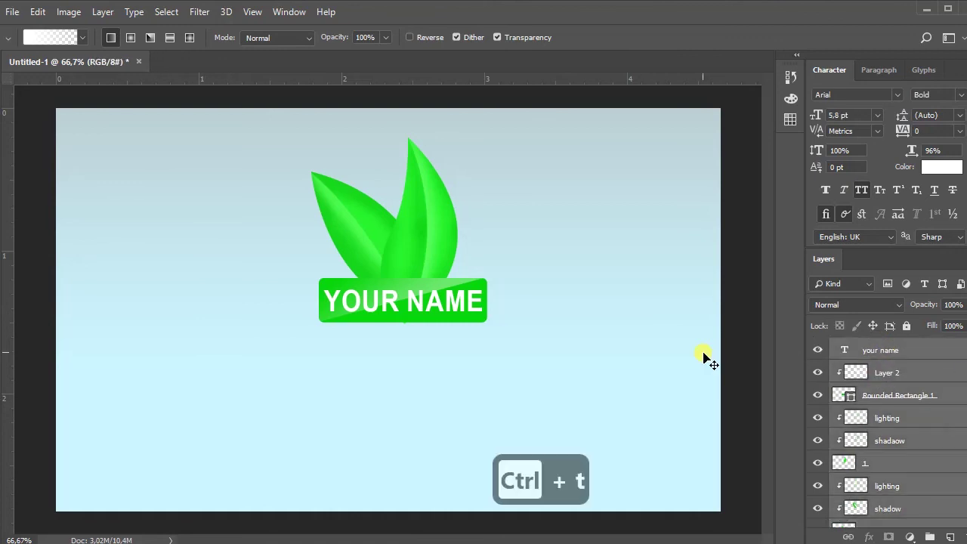
{"action": "left_click_drag", "start_coordinate": [533, 343], "coordinate": [647, 441]}
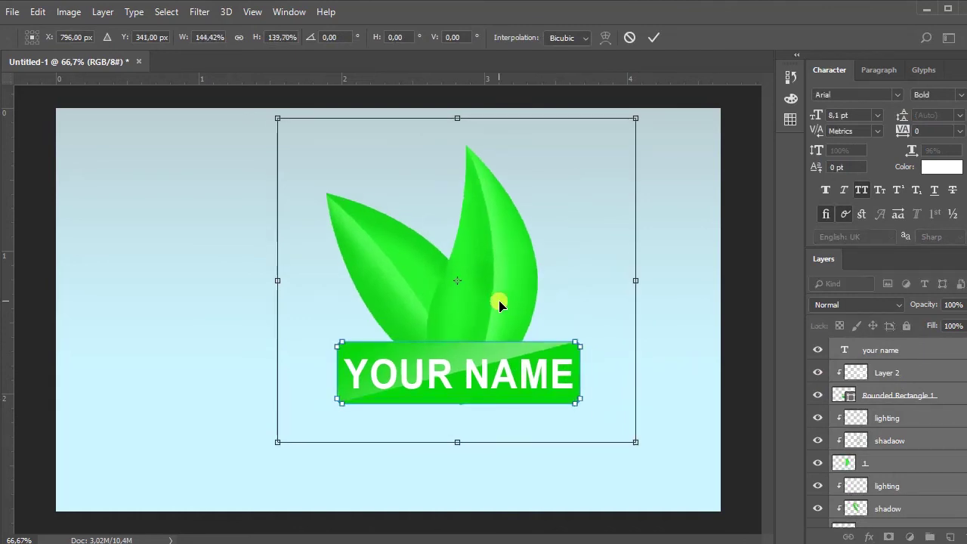
{"action": "left_click_drag", "start_coordinate": [499, 304], "coordinate": [438, 319]}
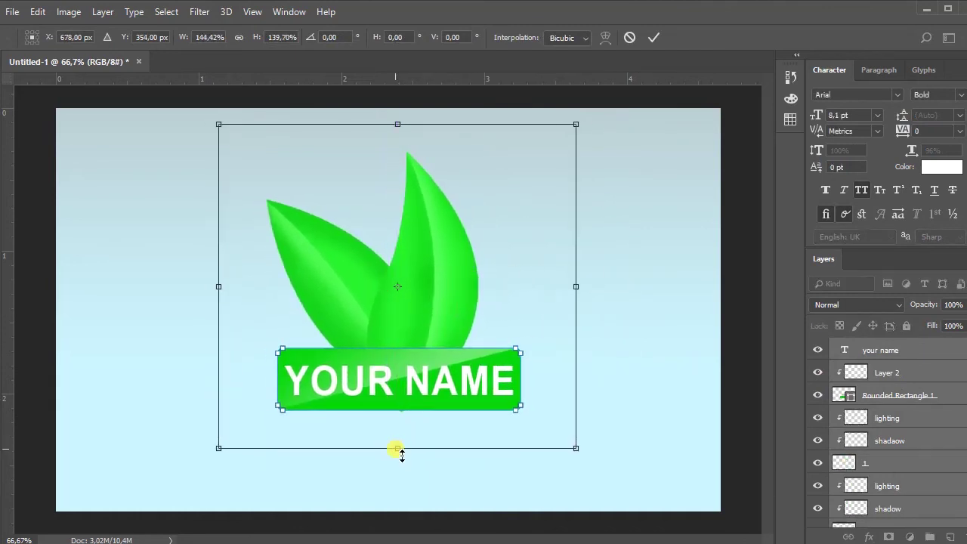
{"action": "left_click_drag", "start_coordinate": [397, 448], "coordinate": [398, 458]}
{"action": "key", "text": "Return"}
{"action": "key", "text": "g"}
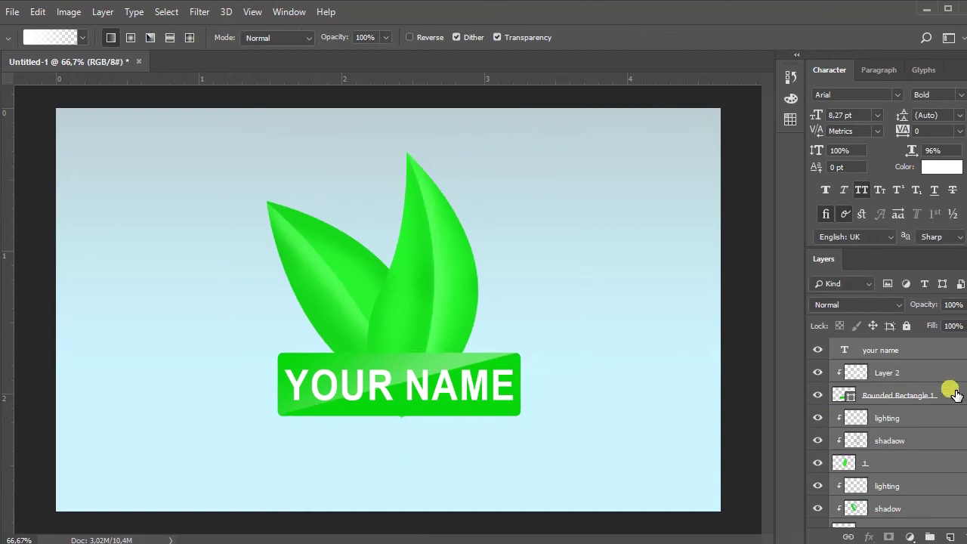
Group all the layers from the banner highlight "Layer 2" down to the leaf "Layer 1", leaving out the text and background
{"action": "left_click", "coordinate": [926, 385]}
{"action": "scroll", "coordinate": [927, 385], "scroll_direction": "down", "scroll_amount": 2}
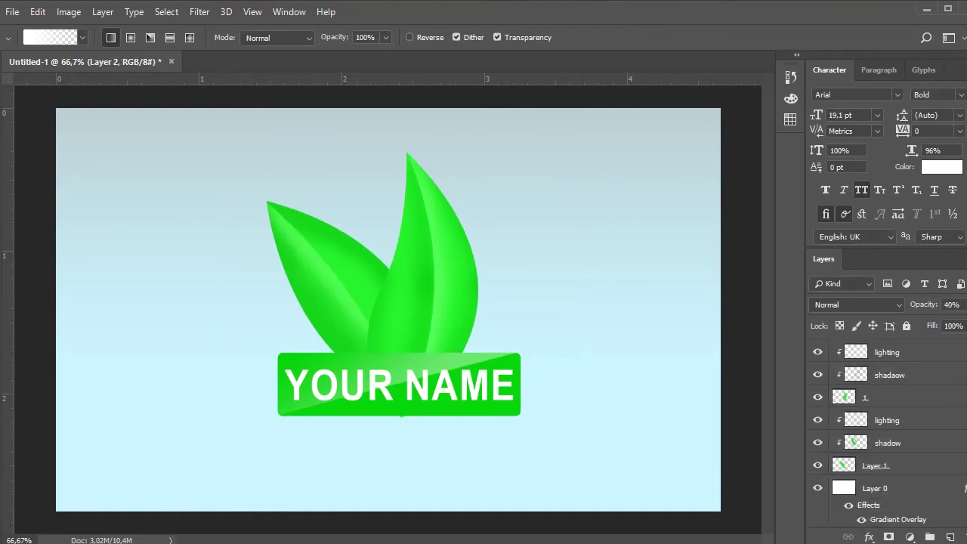
{"action": "left_click", "coordinate": [911, 472], "text": "shift"}
{"action": "left_click_drag", "start_coordinate": [911, 472], "coordinate": [929, 535]}
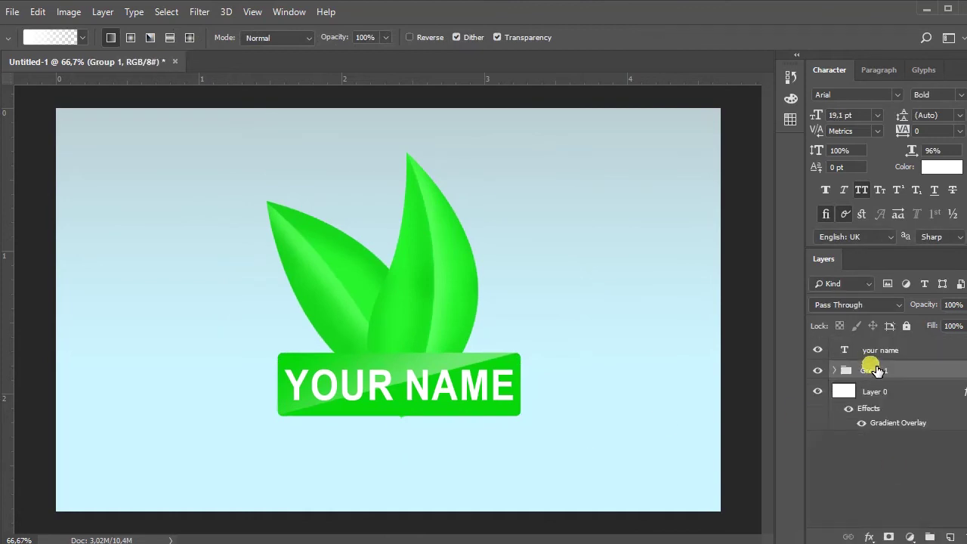